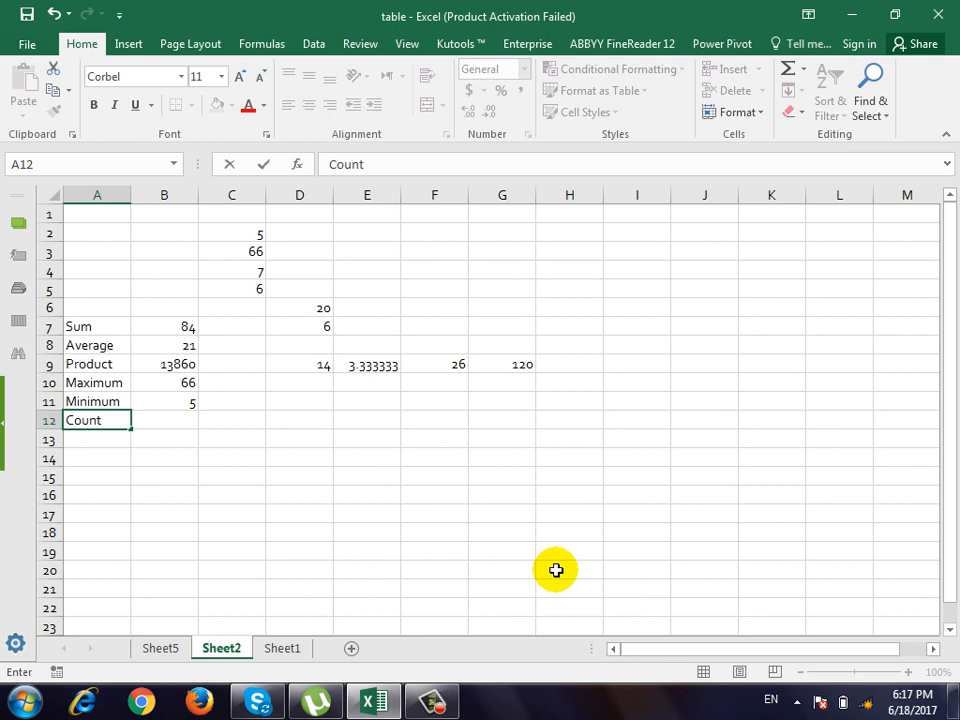
# Step: Finish the Count label in A12 and enter the label counta in A13
pyautogui.press('Return')
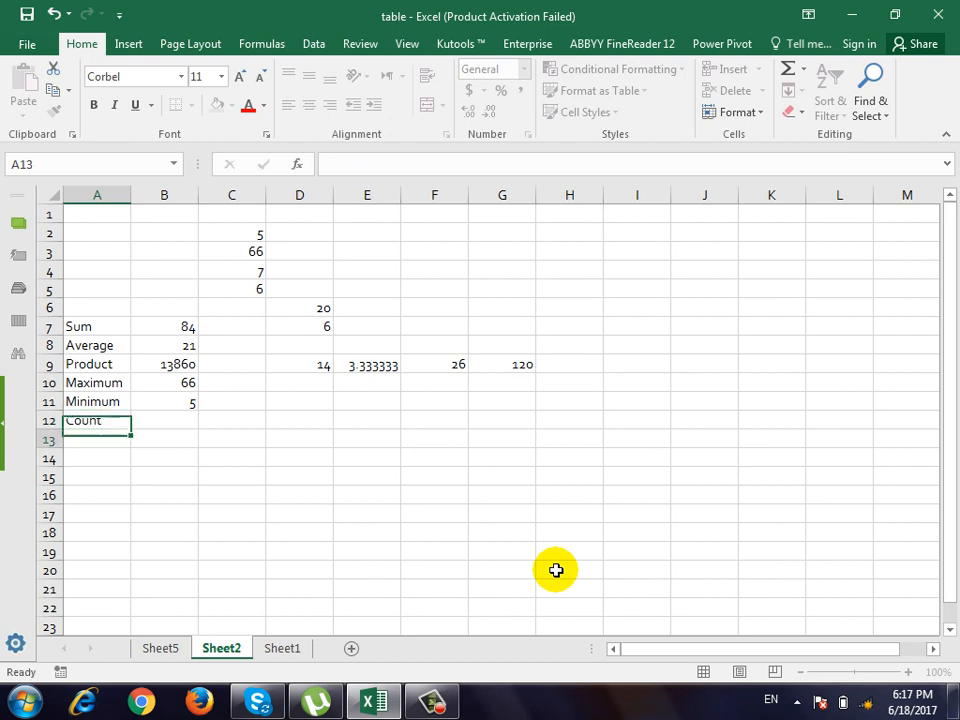
pyautogui.write('count')
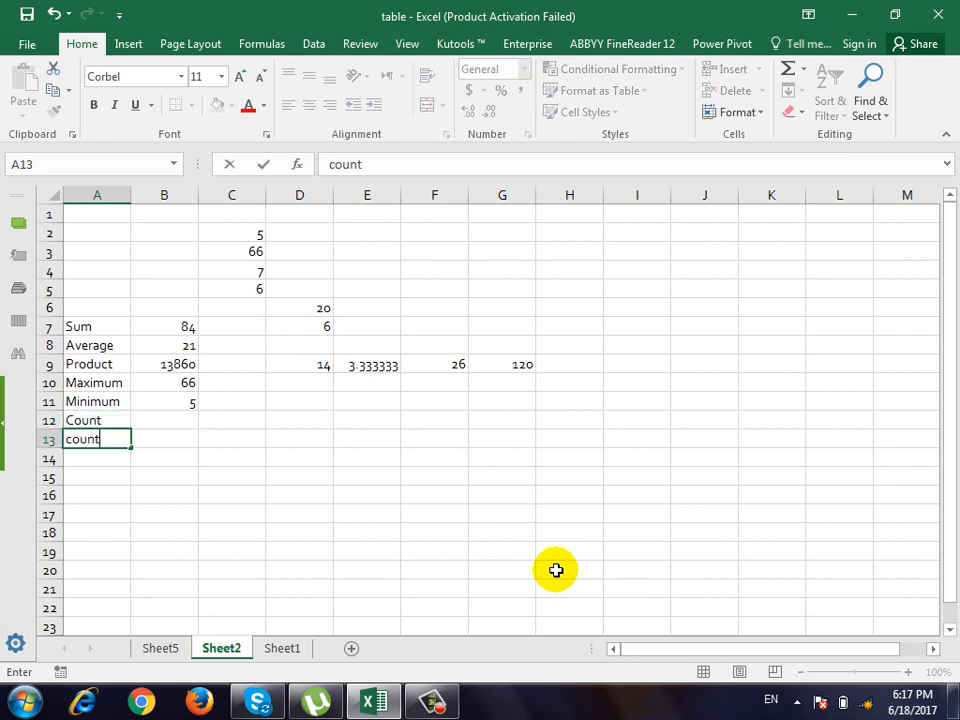
pyautogui.press('BackSpace')
pyautogui.press('BackSpace')
pyautogui.press('BackSpace')
pyautogui.press('BackSpace')
pyautogui.press('BackSpace')
pyautogui.write('counta')
pyautogui.press('Return')
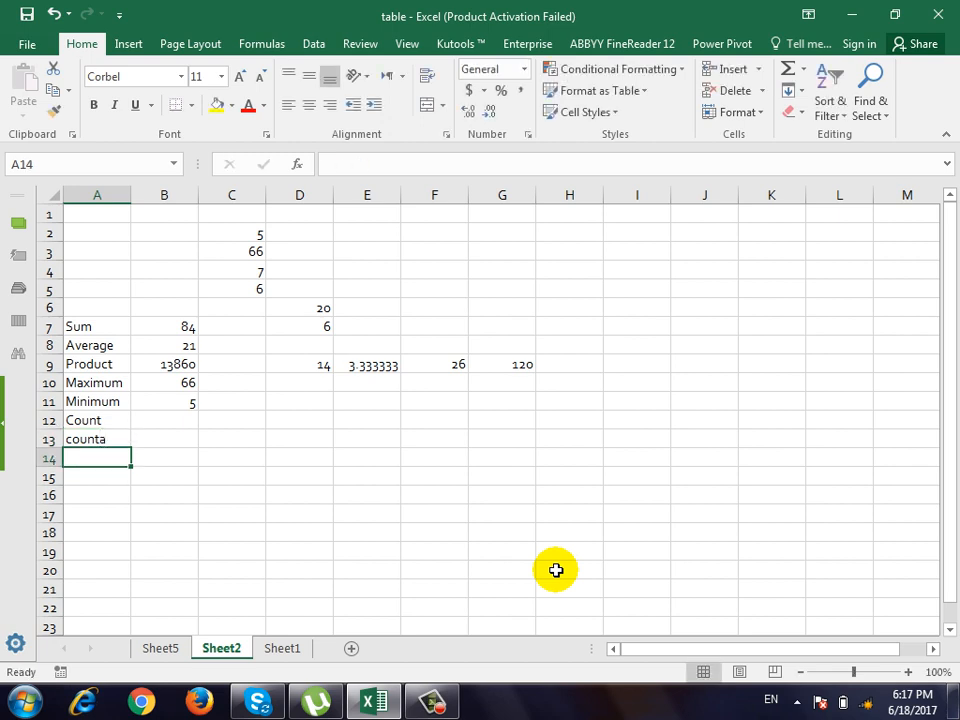
# Step: Enter the labels countif in A14 and countblank in A15
pyautogui.write('countif')
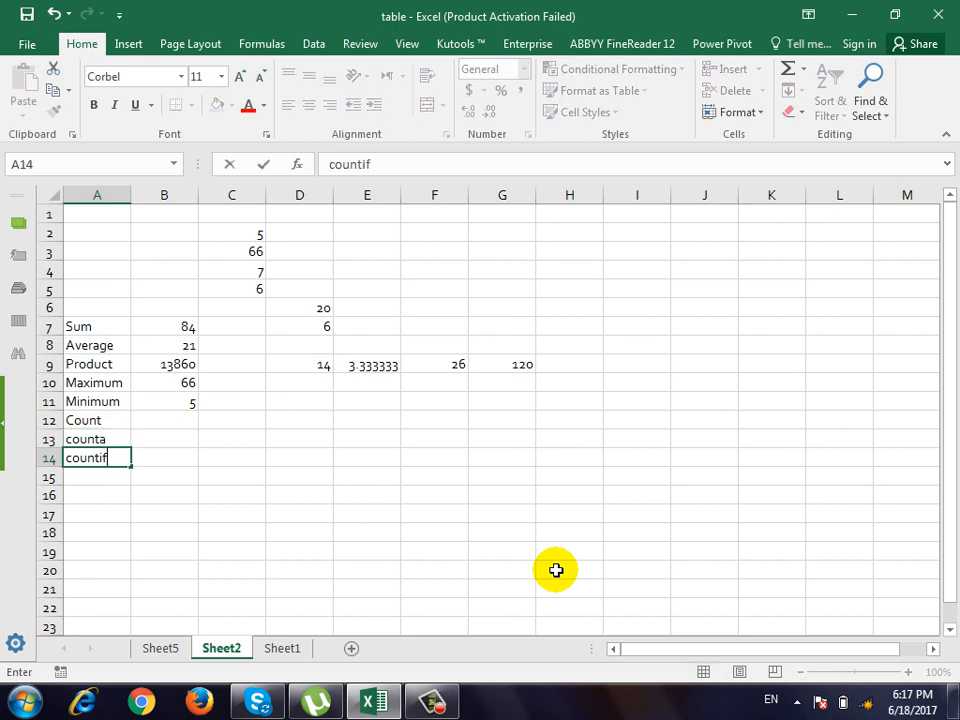
pyautogui.press('Return')
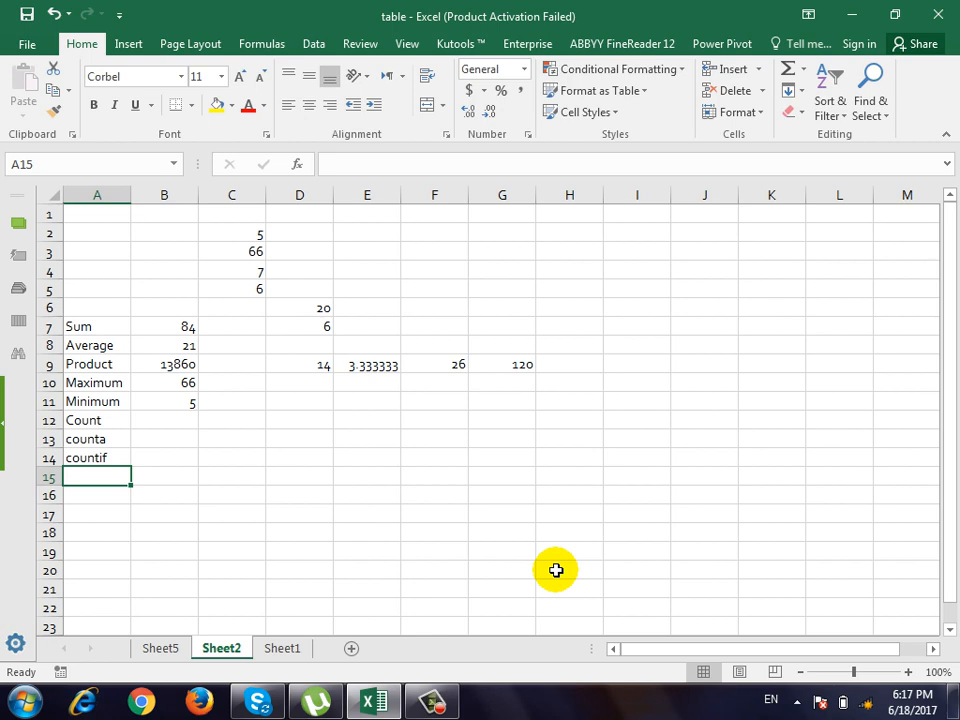
pyautogui.write('countbln')
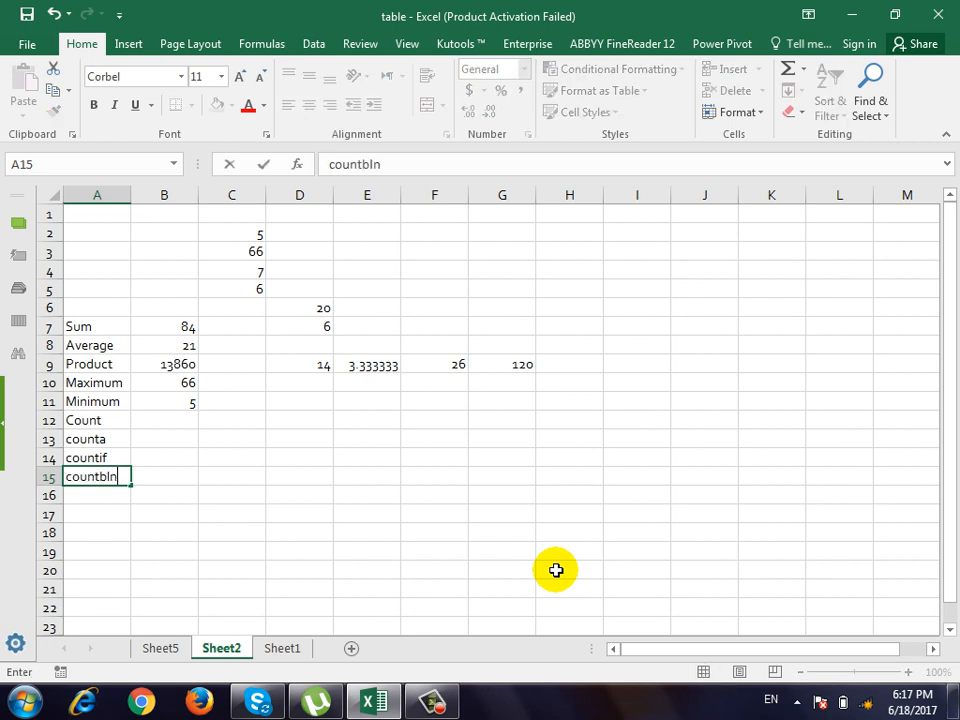
pyautogui.press('BackSpace')
pyautogui.write('ank')
pyautogui.press('Return')
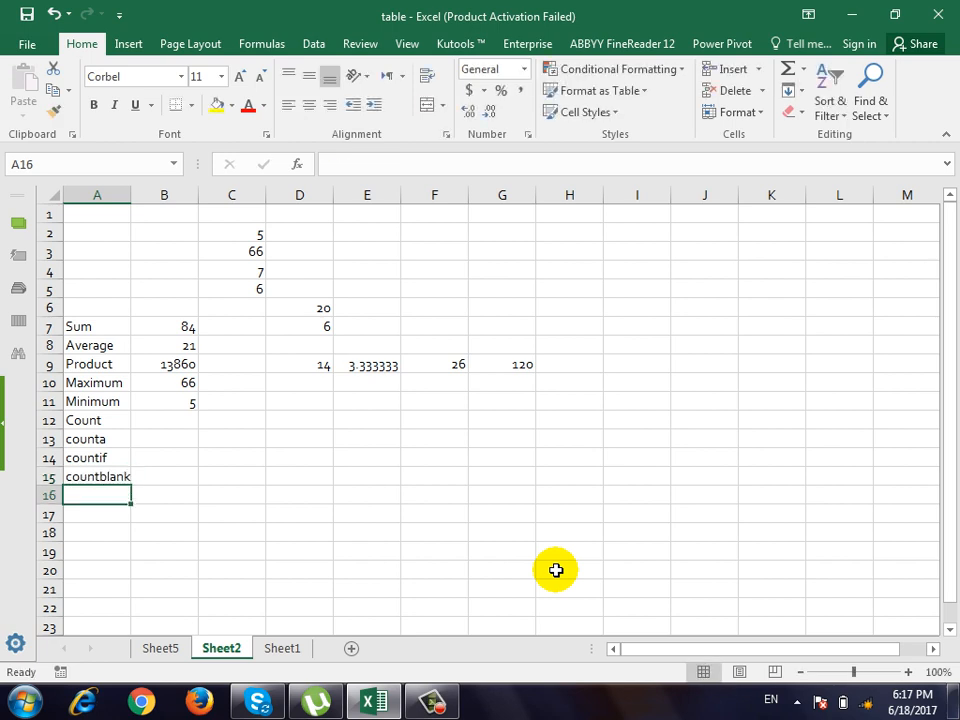
# Step: Enter a COUNT formula over the range C2:C5 in cell B12, beside the Count label
pyautogui.press('Right')
pyautogui.press('Up')
pyautogui.press('Left')
pyautogui.press('Up')
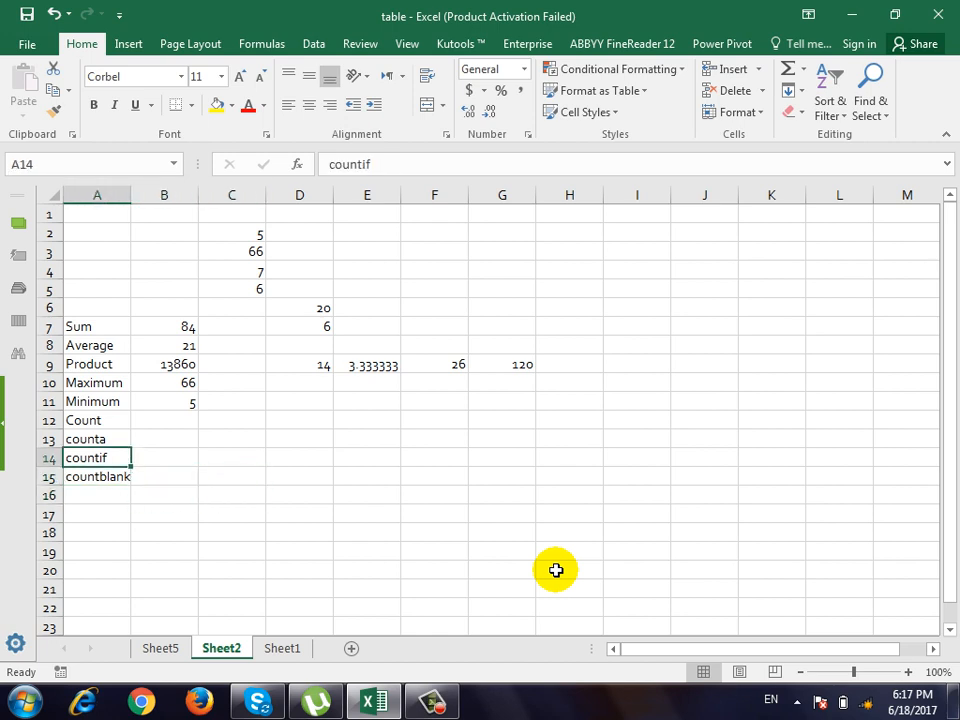
pyautogui.press('Right')
pyautogui.press('Up')
pyautogui.press('Up')
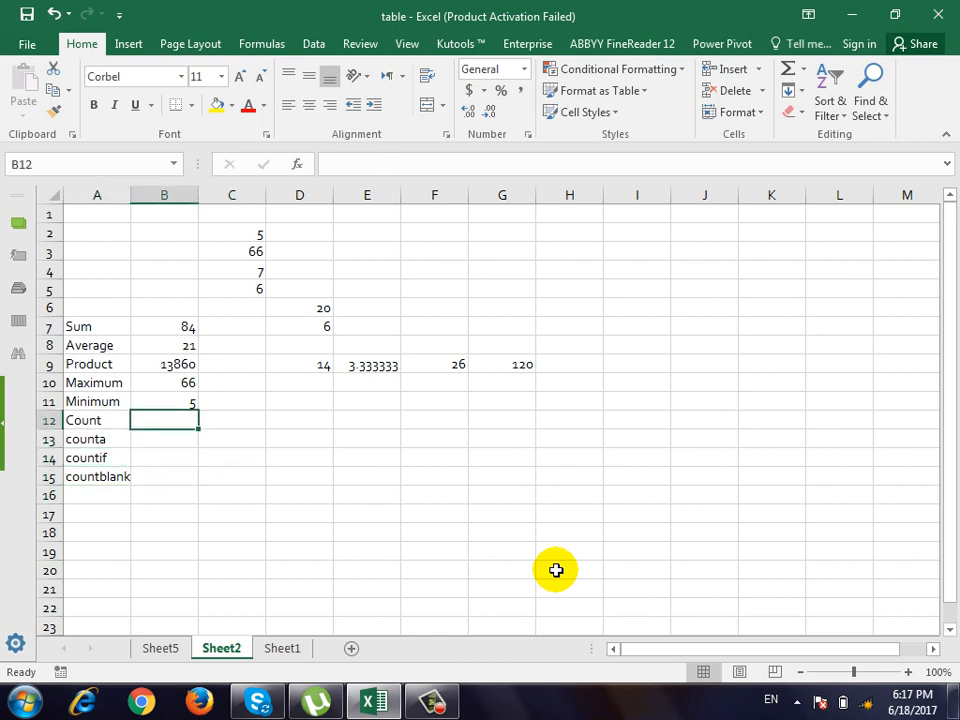
pyautogui.write('=count')
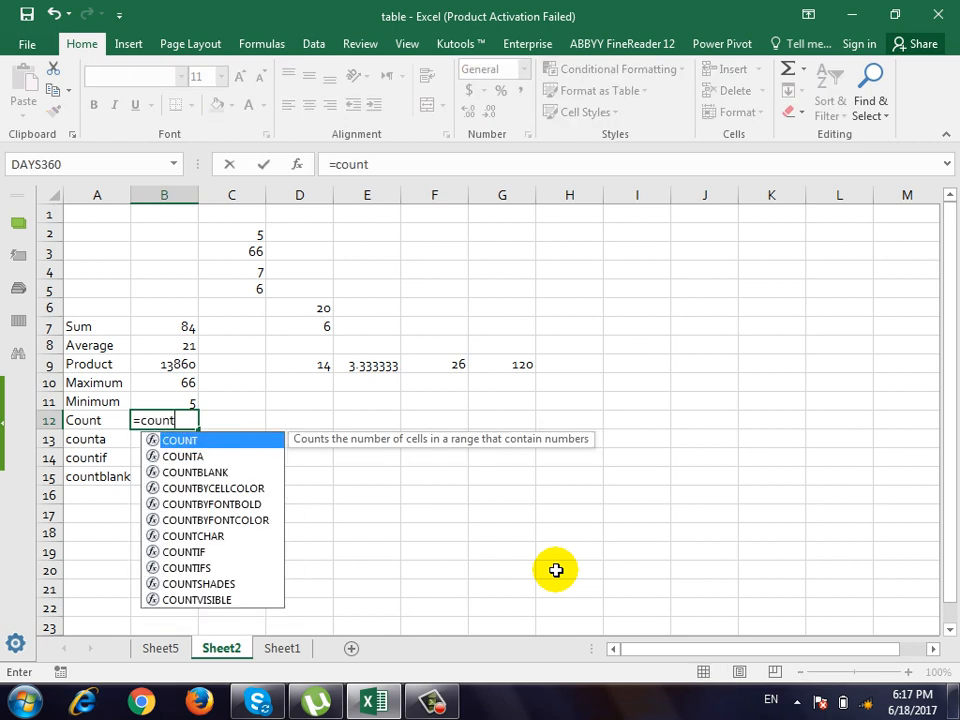
pyautogui.write('(')
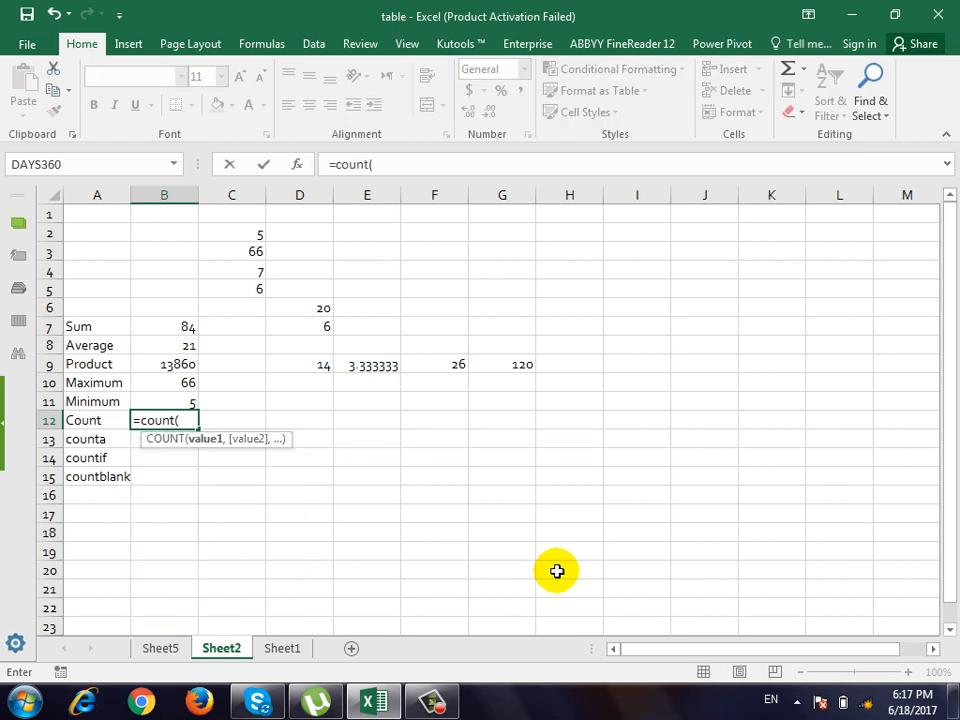
pyautogui.moveTo(255, 236); pyautogui.dragTo(253, 281)
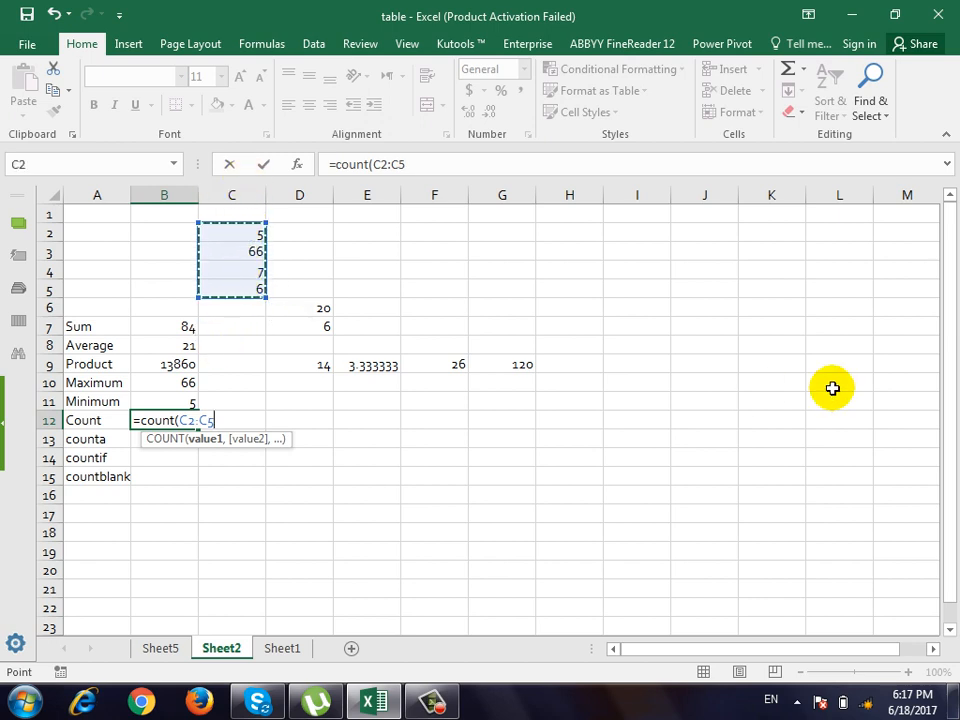
pyautogui.write(')')
pyautogui.press('Return')
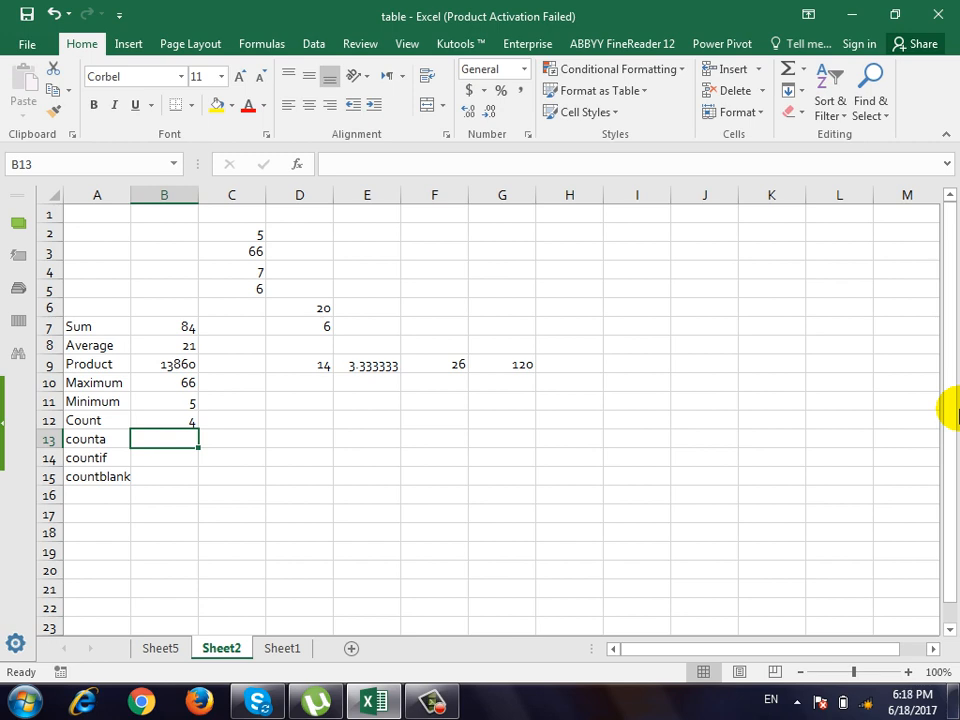
# Step: Replace the number in cell C4 with the text dd
pyautogui.press('Up')
pyautogui.press('Up')
pyautogui.press('Right')
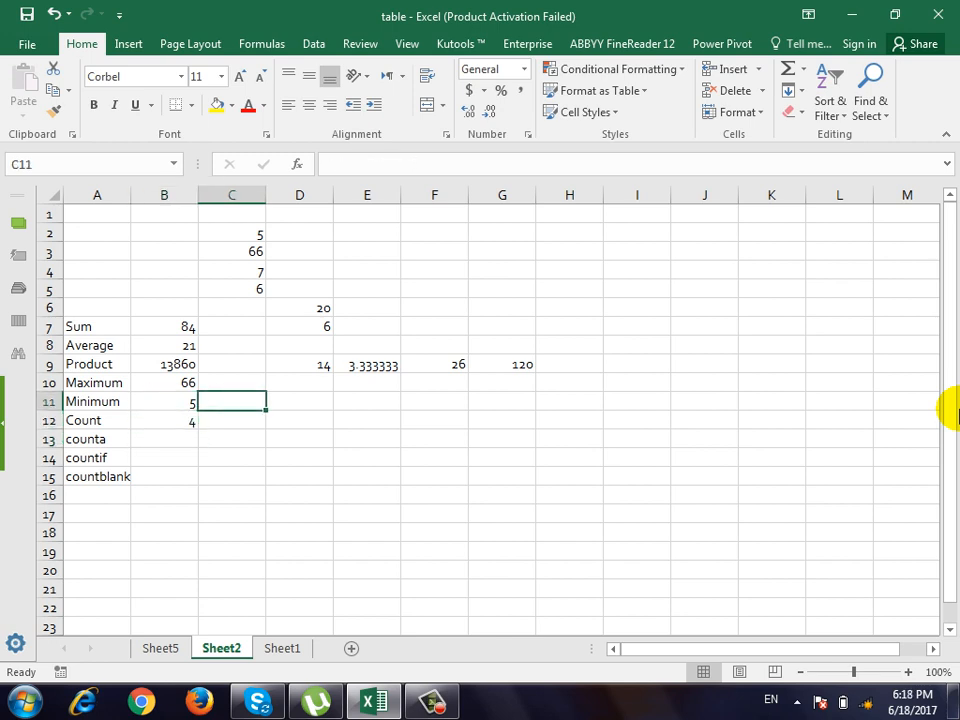
pyautogui.press('Up')
pyautogui.press('Up')
pyautogui.press('Right')
pyautogui.press('Left')
pyautogui.press('Up')
pyautogui.press('Up')
pyautogui.press('Up')
pyautogui.press('Up')
pyautogui.press('Up')
pyautogui.press('Up')
pyautogui.press('Up')
pyautogui.press('Up')
pyautogui.press('Down')
pyautogui.press('Down')
pyautogui.press('Down')
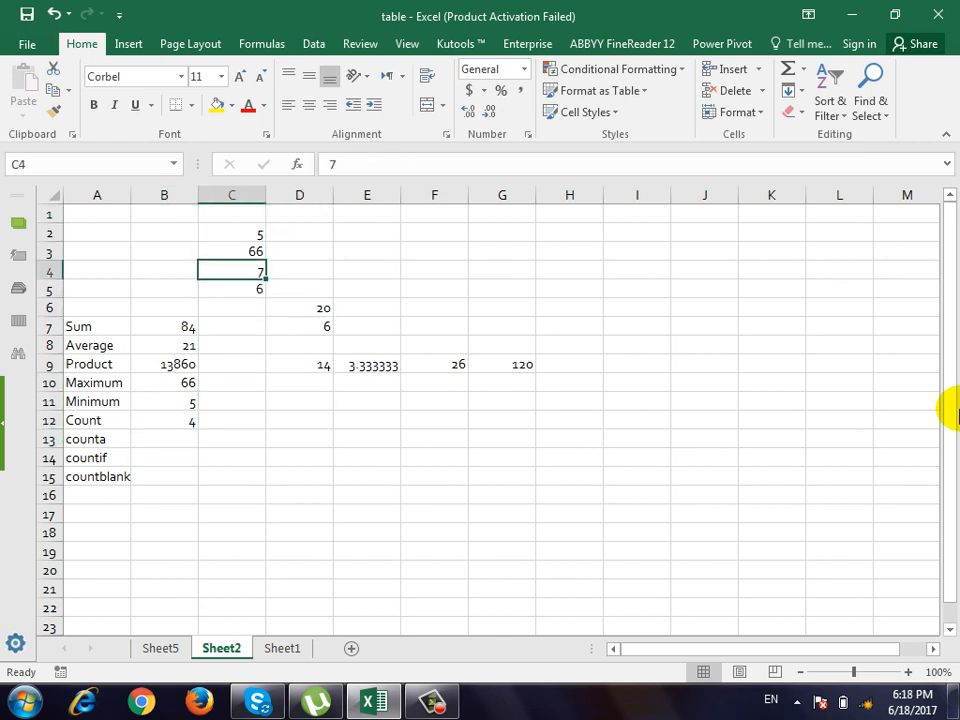
pyautogui.write('dd')
pyautogui.press('Return')
# Step: Check the Count result in B12 with a text entry in the counted range
pyautogui.press('Down')
pyautogui.press('Down')
pyautogui.press('Down')
pyautogui.press('Left')
pyautogui.press('Down')
pyautogui.press('Down')
pyautogui.press('Down')
pyautogui.press('Down')
pyautogui.press('Down')
pyautogui.press('Down')
pyautogui.press('Down')
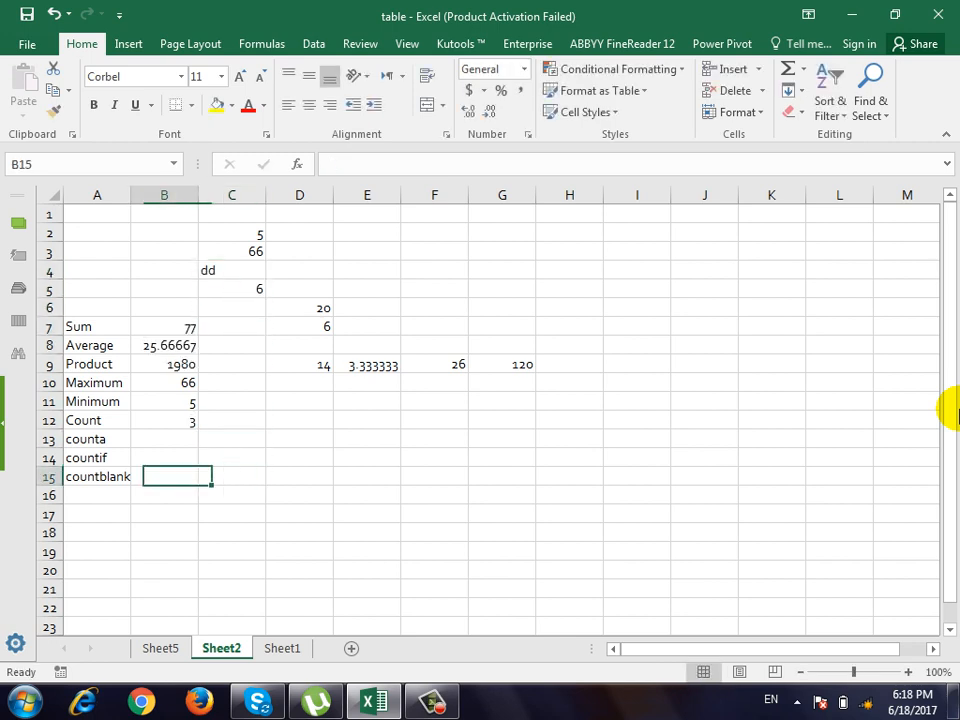
pyautogui.press('Up')
pyautogui.press('Up')
pyautogui.press('Up')
pyautogui.press('Right')
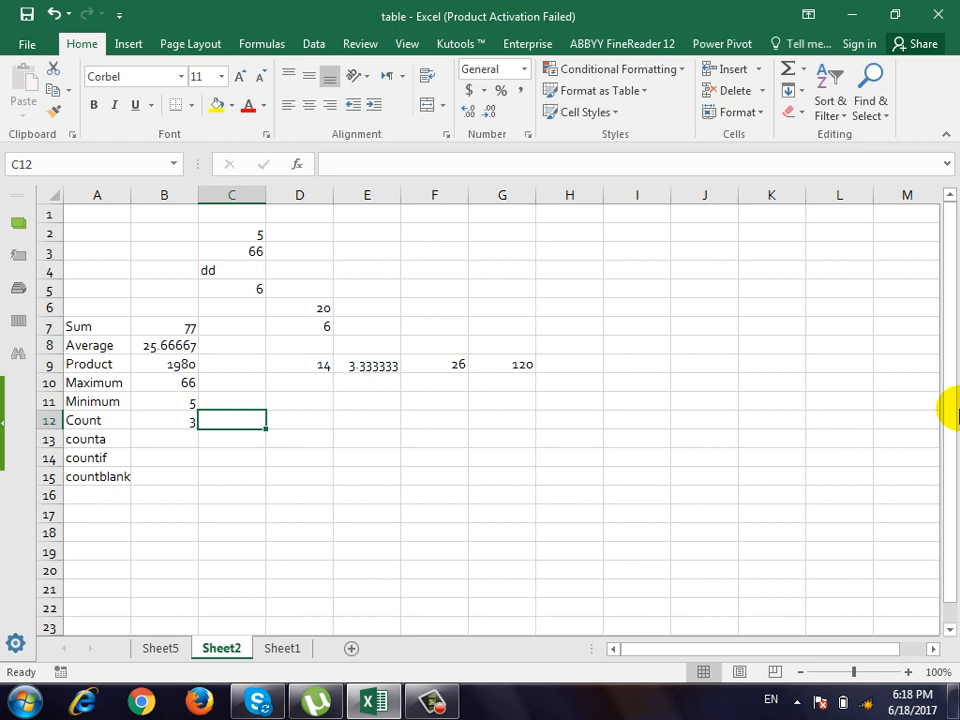
# Step: Restore the number 7 in cell C4
pyautogui.press('Up')
pyautogui.press('Up')
pyautogui.press('Up')
pyautogui.press('Up')
pyautogui.press('Up')
pyautogui.press('Up')
pyautogui.press('Up')
pyautogui.press('Up')
pyautogui.write('7')
pyautogui.press('Return')
pyautogui.press('Down')
pyautogui.press('Down')
pyautogui.press('Down')
pyautogui.press('Down')
pyautogui.press('Down')
pyautogui.press('Down')
pyautogui.press('Down')
pyautogui.press('Down')
pyautogui.press('Down')
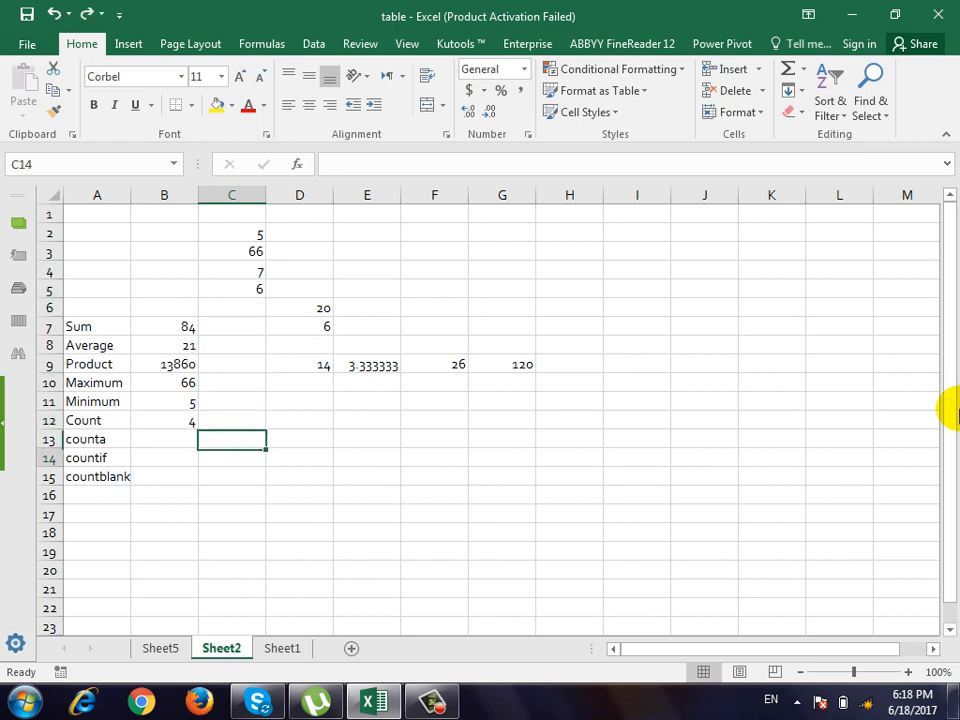
# Step: Enter a COUNTA formula over the range C2:C5 in cell B13, beside the counta label
pyautogui.press('Left')
pyautogui.press('Down')
pyautogui.press('Up')
pyautogui.press('Up')
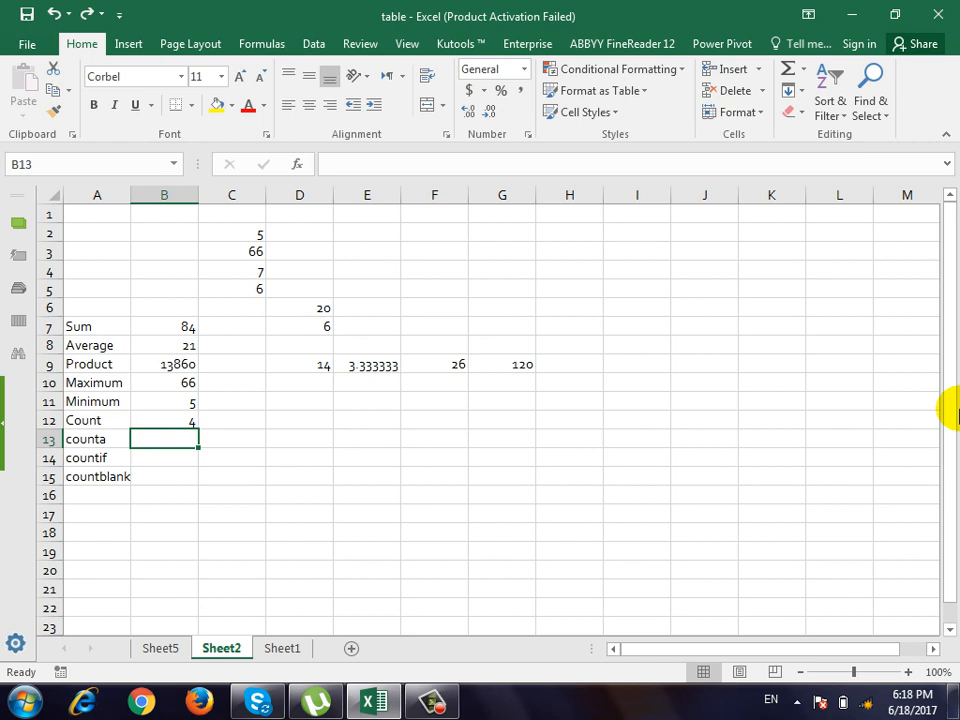
pyautogui.write('=count')
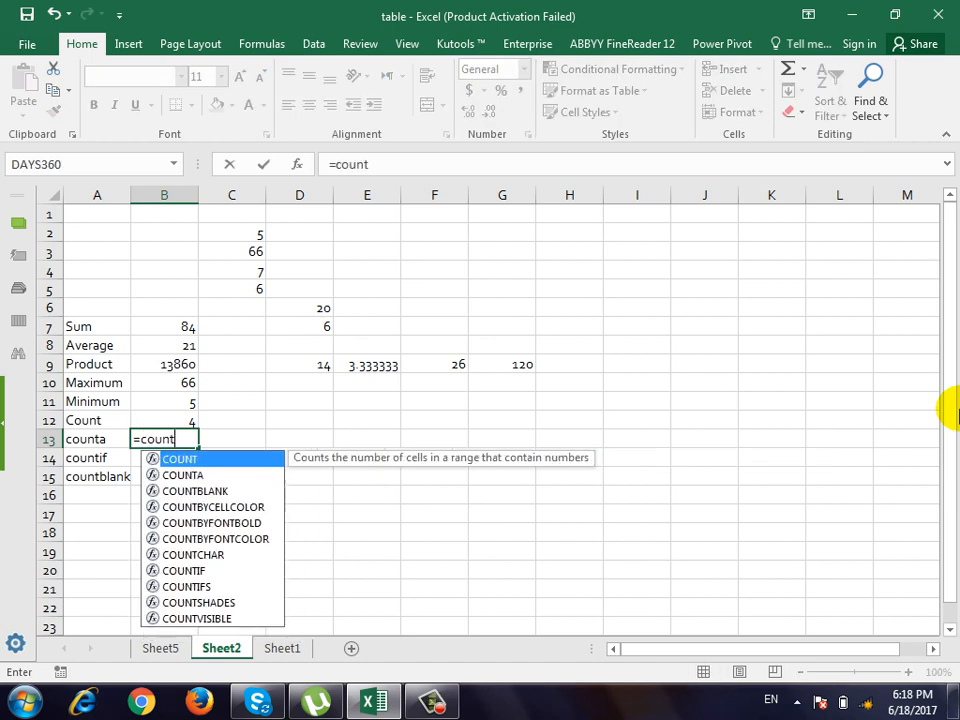
pyautogui.write('a(')
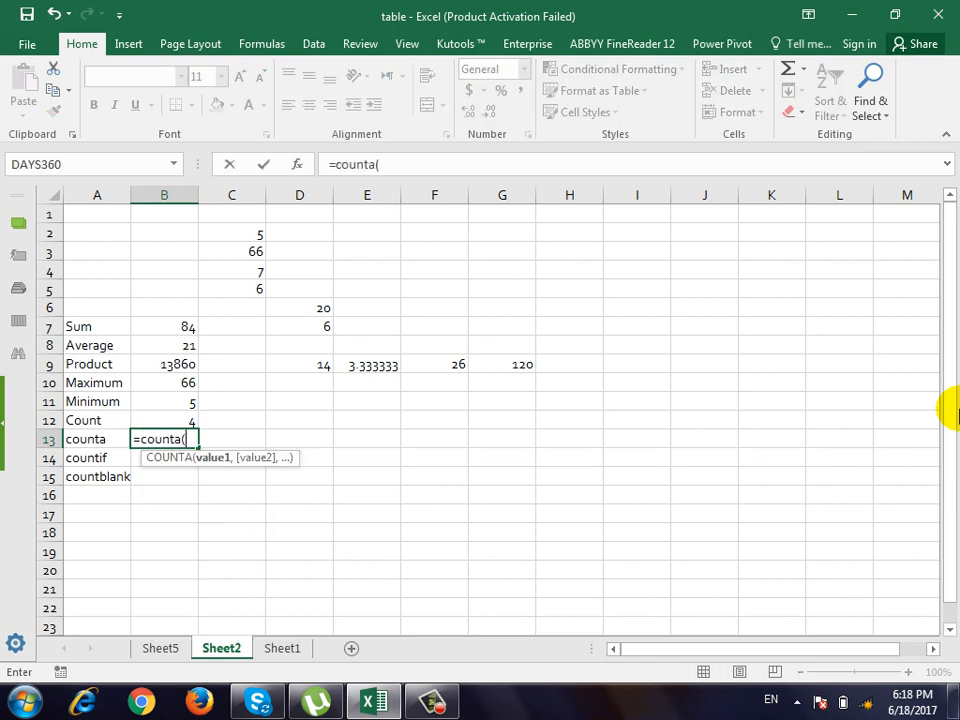
pyautogui.moveTo(255, 236); pyautogui.dragTo(253, 289)
pyautogui.write(')')
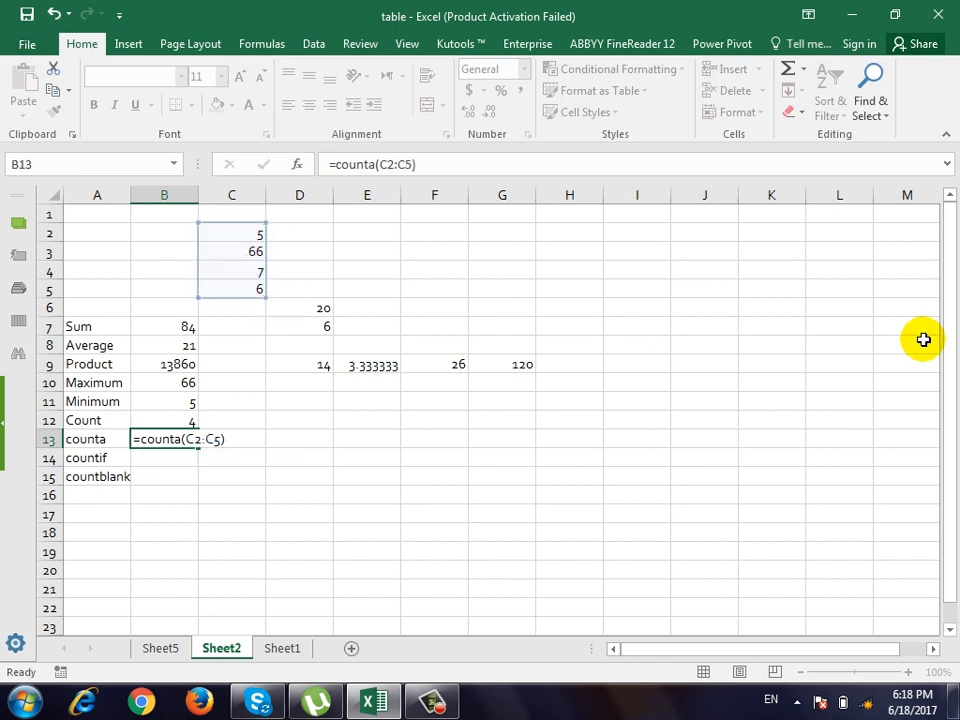
pyautogui.press('Return')
pyautogui.press('Up')
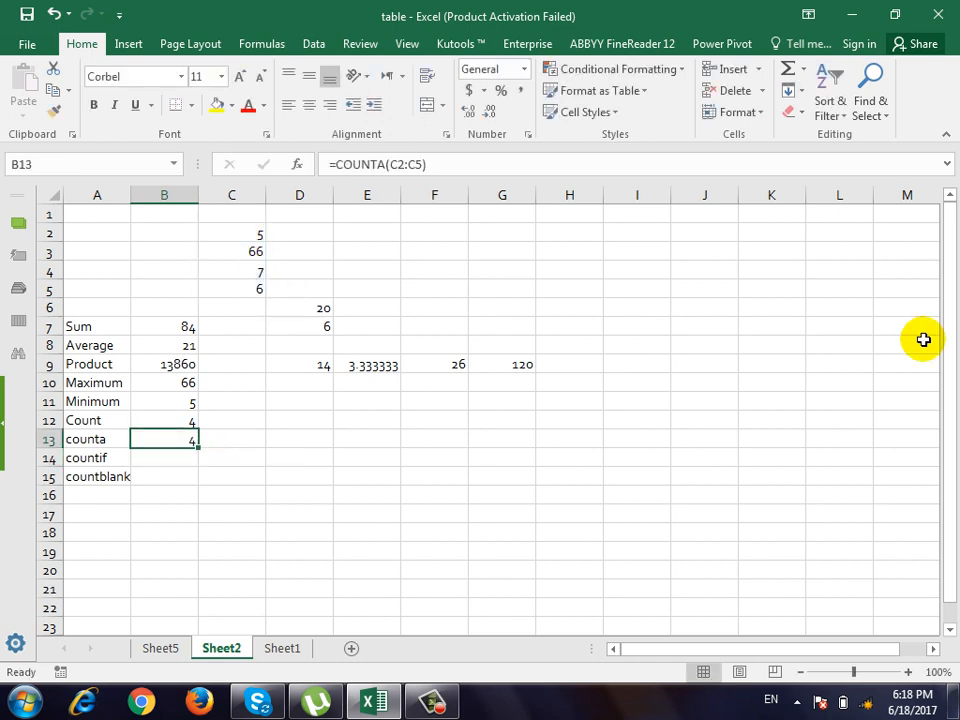
# Step: Replace the number in cell C4 with the text ss
pyautogui.press('Right')
pyautogui.press('Up')
pyautogui.press('Up')
pyautogui.press('Up')
pyautogui.press('Up')
pyautogui.press('Up')
pyautogui.press('Up')
pyautogui.press('Up')
pyautogui.press('Up')
pyautogui.press('Up')
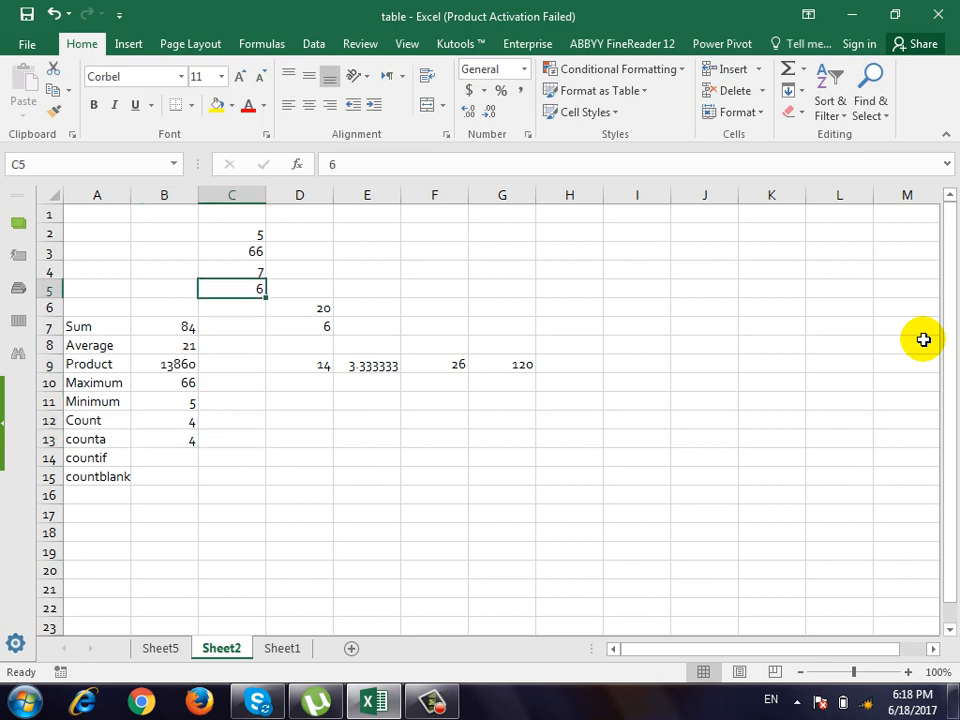
pyautogui.write('ss')
pyautogui.press('Return')
# Step: Compare the COUNT result in B12 with the COUNTA result in B13
pyautogui.press('Down')
pyautogui.press('Down')
pyautogui.press('Down')
pyautogui.press('Down')
pyautogui.press('Down')
pyautogui.press('Down')
pyautogui.press('Down')
pyautogui.press('Down')
pyautogui.press('Down')
pyautogui.press('Down')
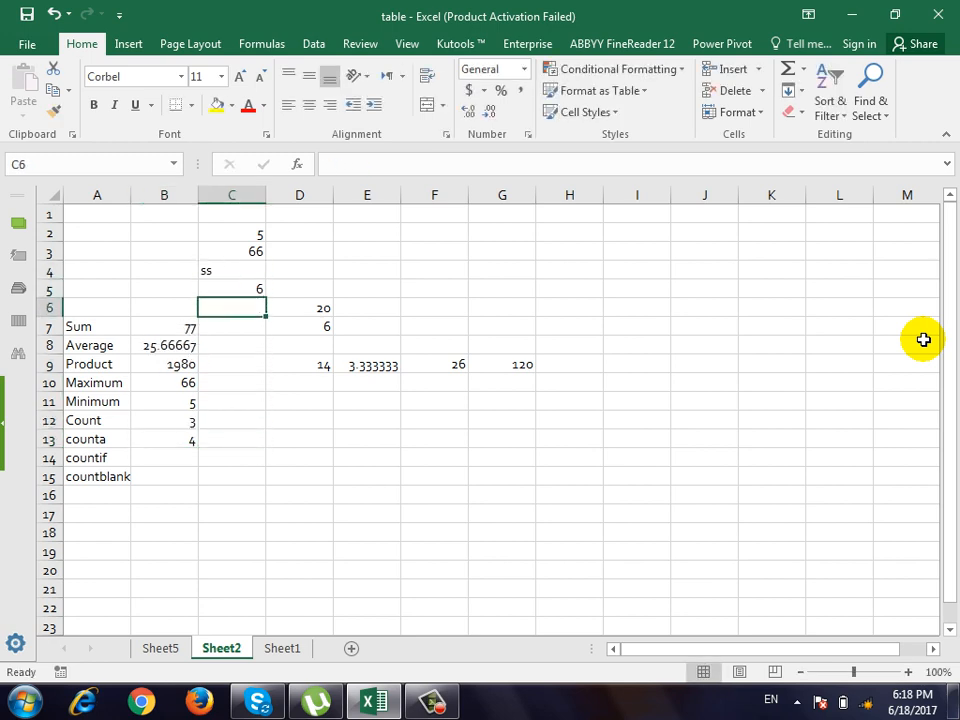
pyautogui.press('Left')
pyautogui.press('Up')
pyautogui.press('Up')
pyautogui.press('Up')
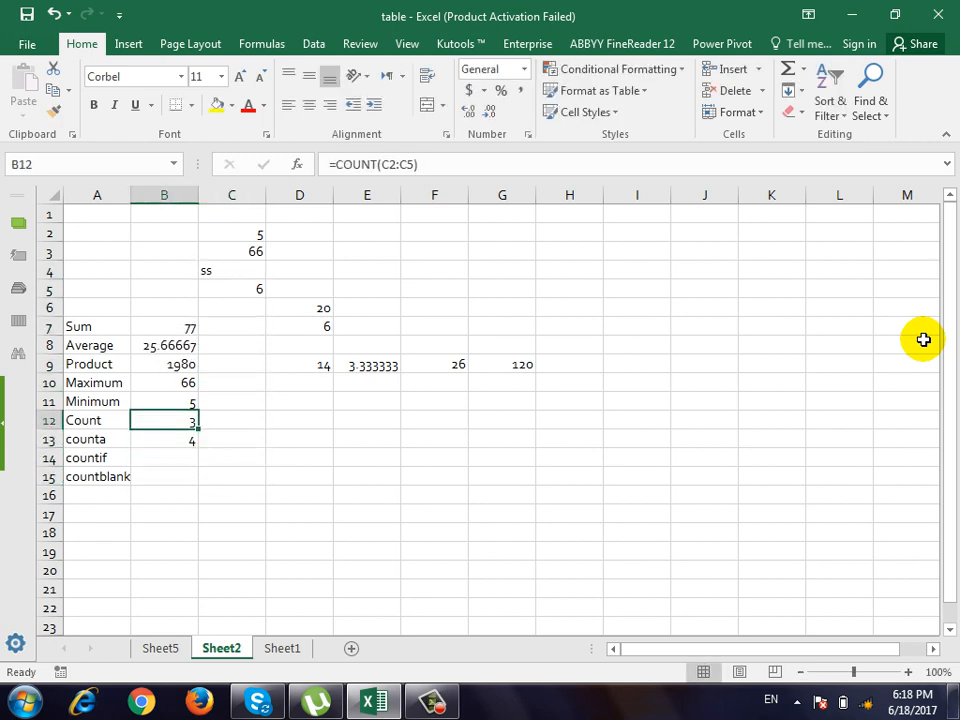
pyautogui.press('Down')
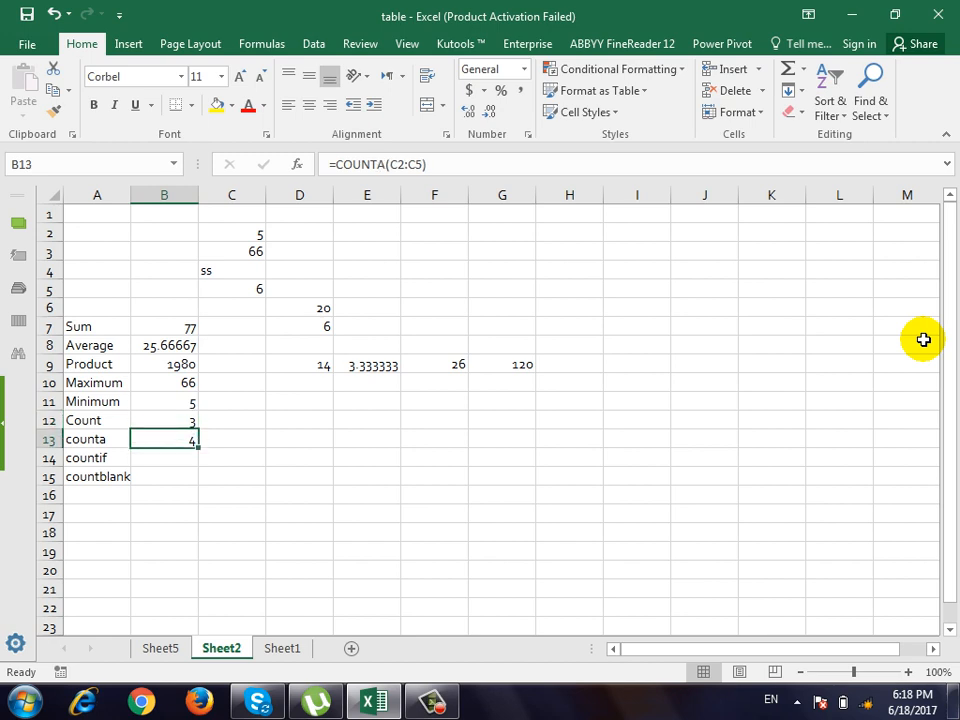
pyautogui.press('Down')
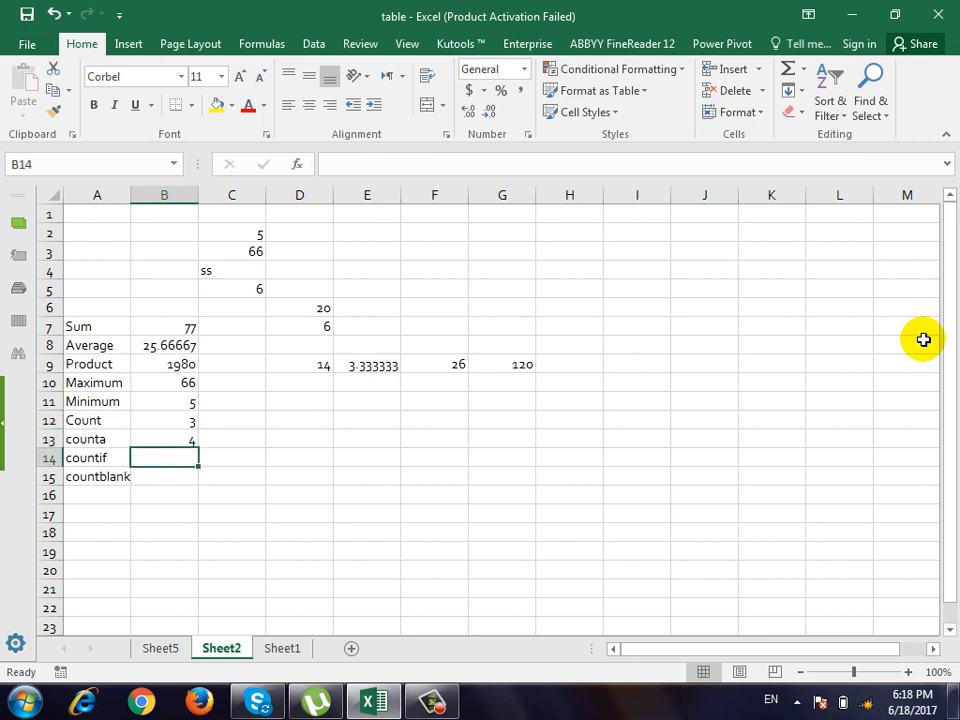
# Step: Create a list with the header name in E12 and two alternating sample first names in E13:E16
pyautogui.click(350, 418)
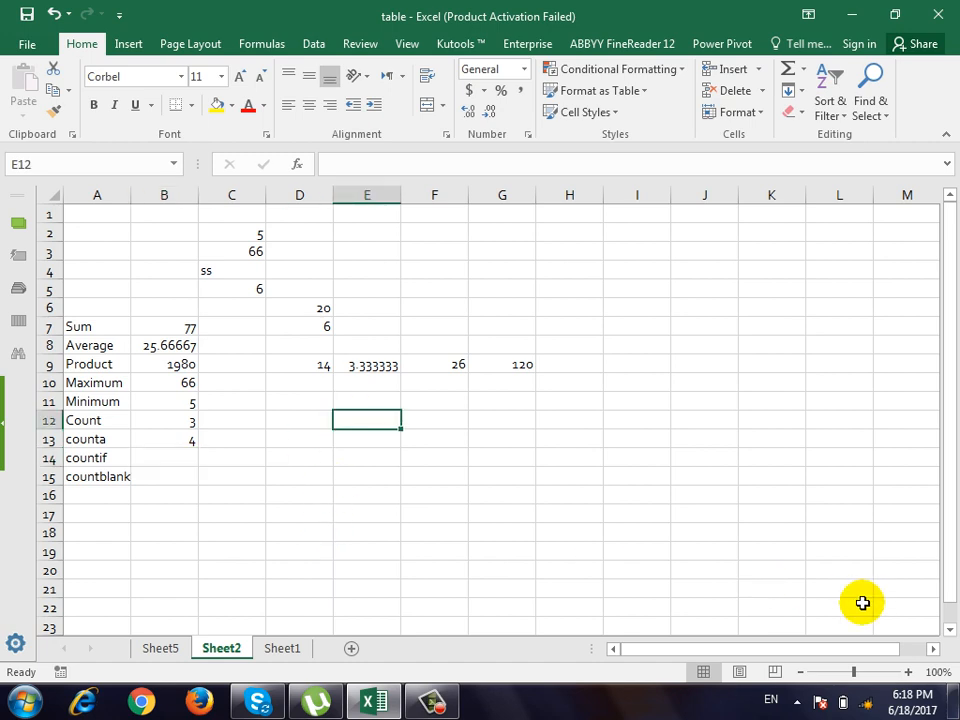
pyautogui.write('name')
pyautogui.press('Return')
pyautogui.write('ali')
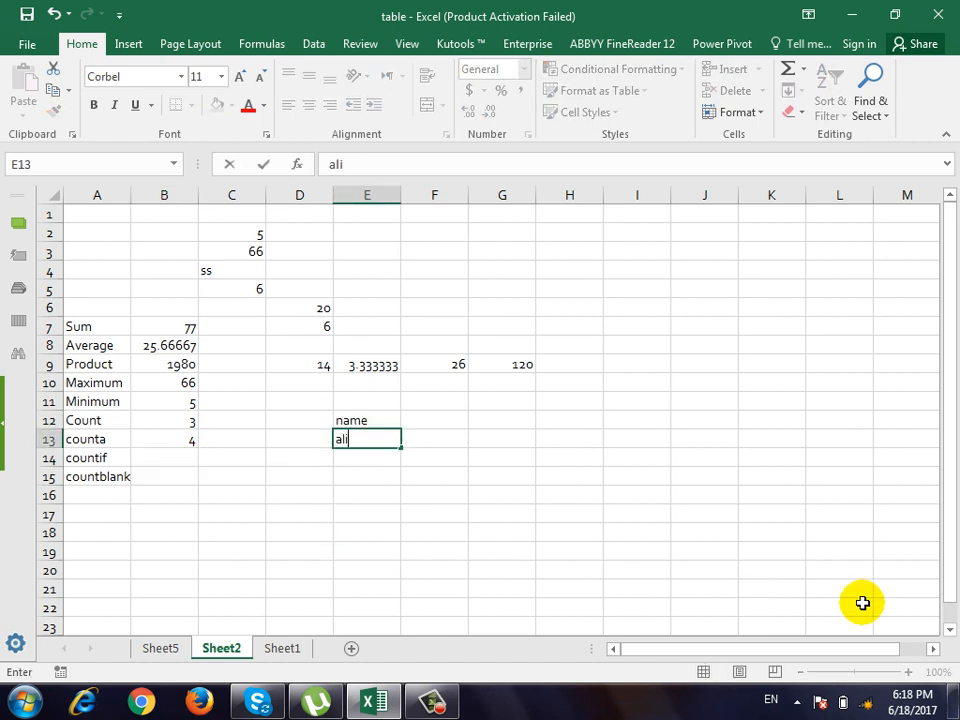
pyautogui.press('Return')
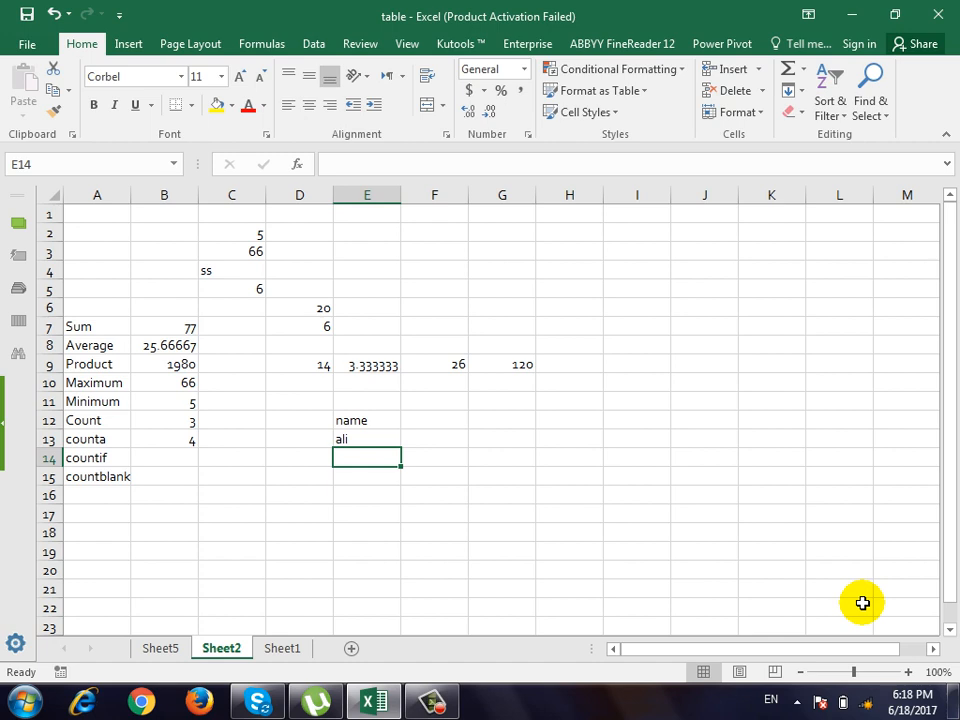
pyautogui.write('wali')
pyautogui.press('Return')
pyautogui.write('ali')
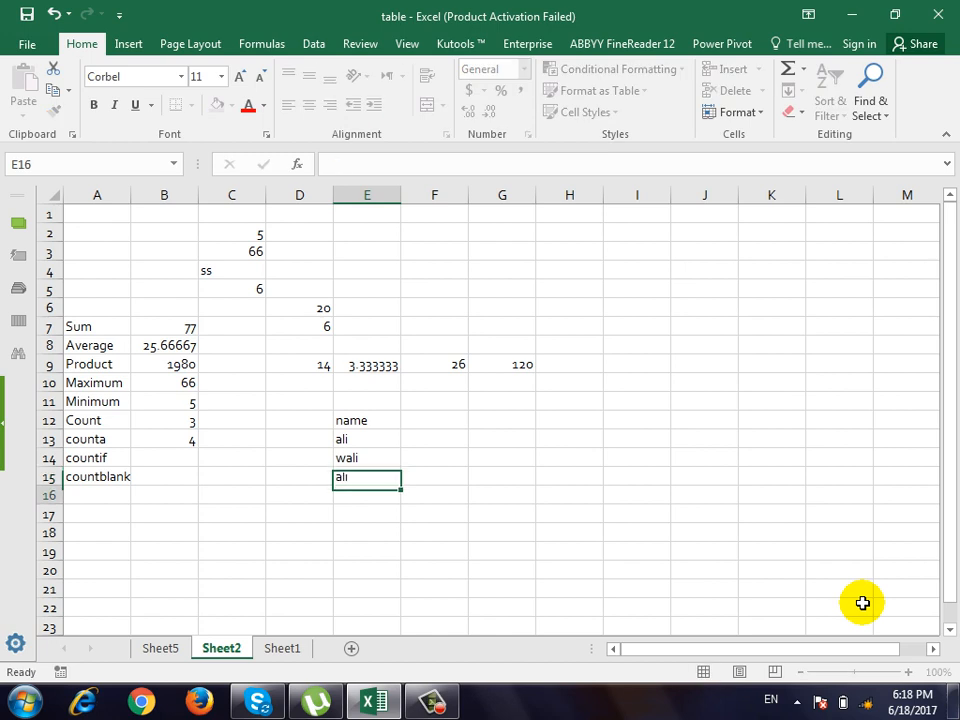
pyautogui.press('Return')
pyautogui.write('wali')
pyautogui.press('Return')
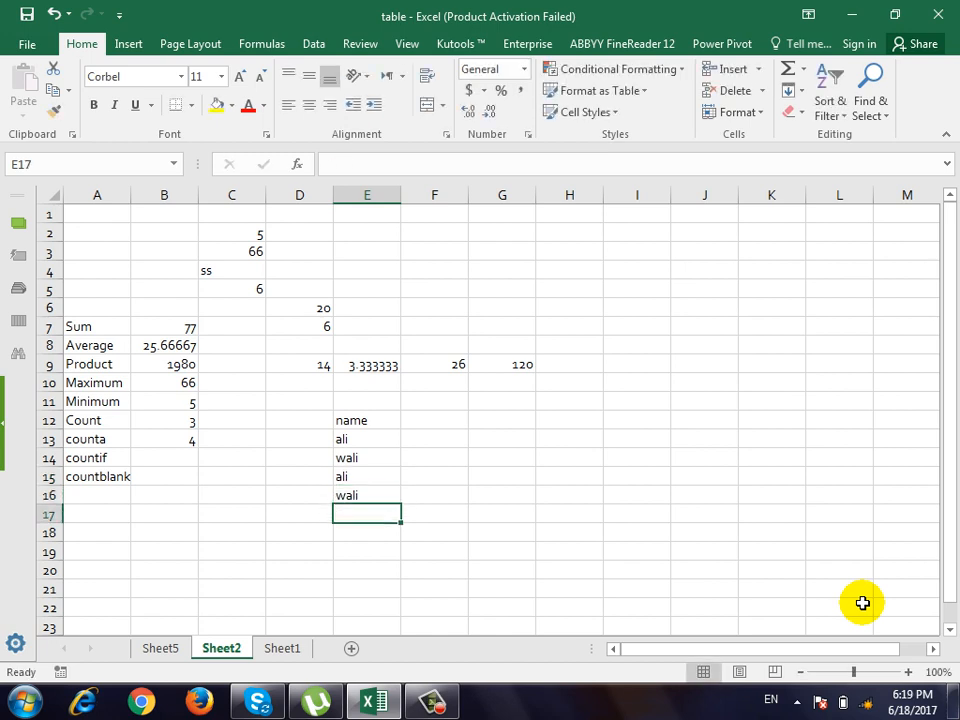
# Step: Review the repeated entries in the name list in E13:E16
pyautogui.press('Up')
pyautogui.press('Up')
pyautogui.press('Up')
pyautogui.press('Up')
pyautogui.press('Down')
pyautogui.press('Down')
pyautogui.press('Down')
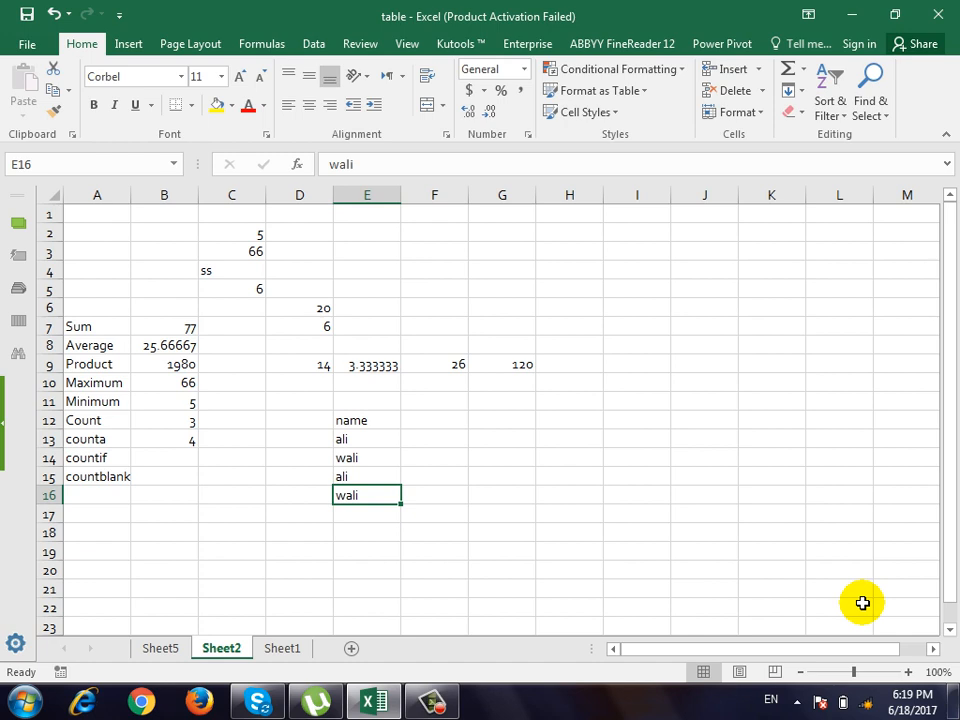
pyautogui.press('Left')
pyautogui.press('Left')
pyautogui.press('Up')
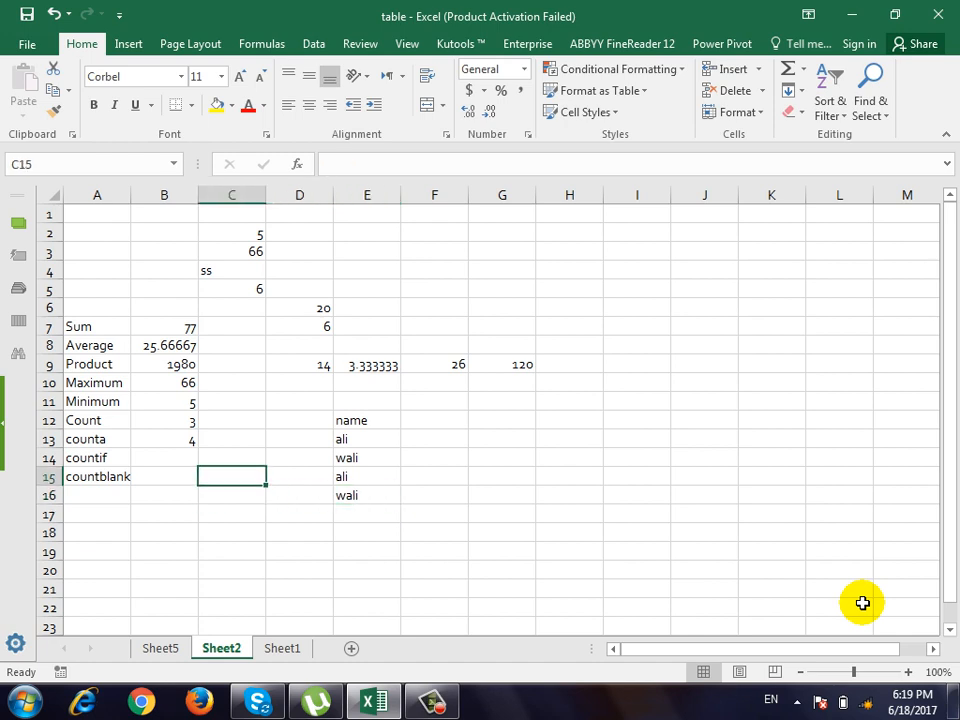
# Step: In B14, use COUNTIF to count how often the first sample name occurs in E13:E16
pyautogui.press('Left')
pyautogui.press('Up')
pyautogui.press('Left')
pyautogui.press('Right')
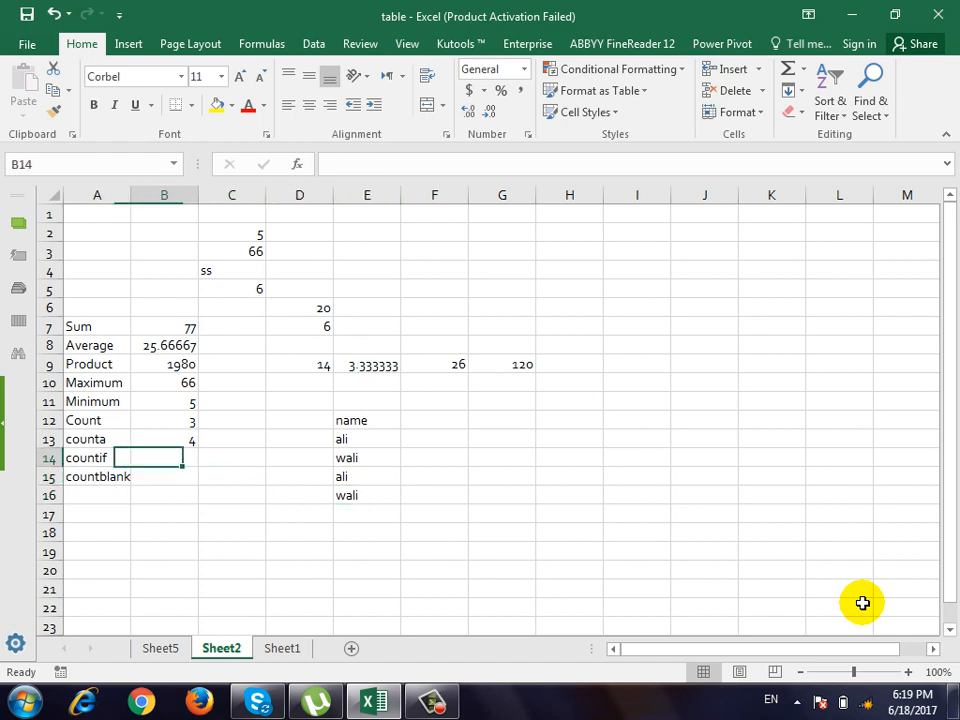
pyautogui.write('=count')
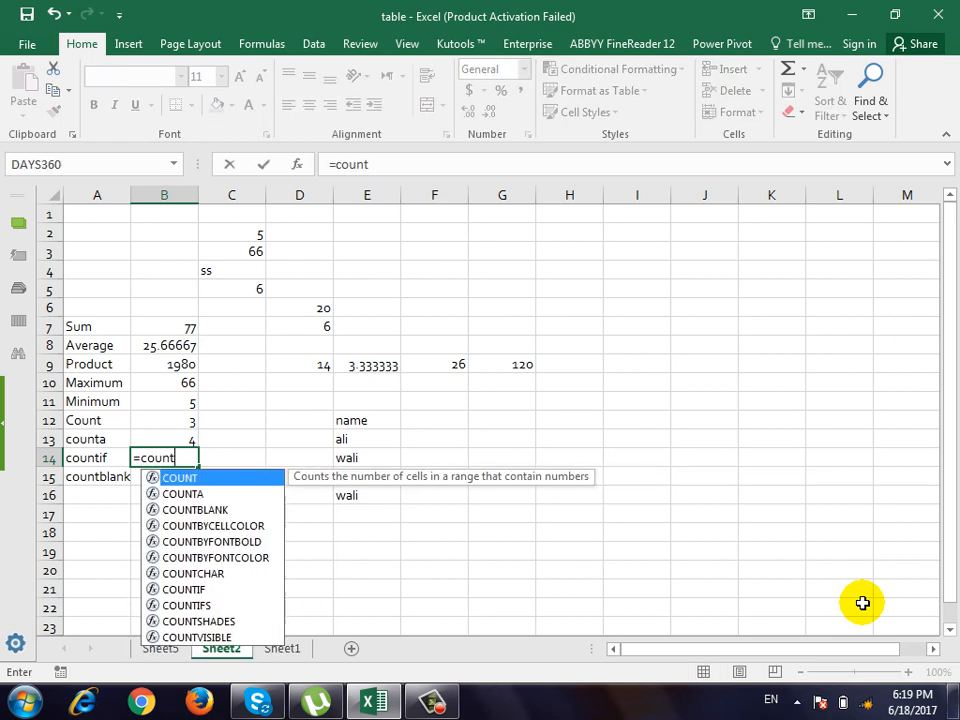
pyautogui.write('if(')
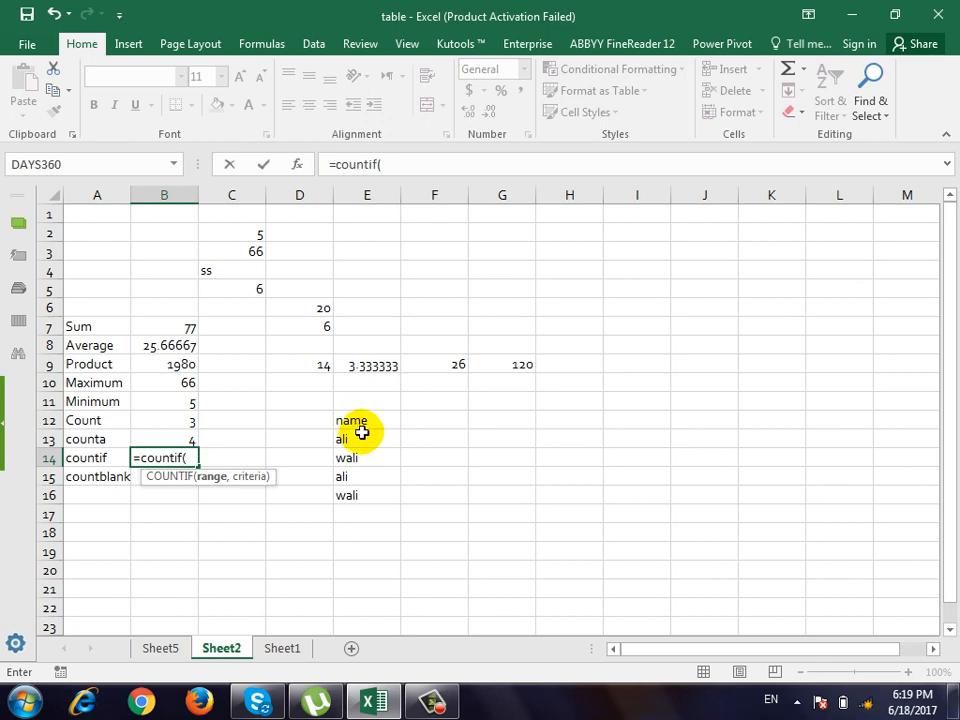
pyautogui.moveTo(364, 438); pyautogui.dragTo(364, 493)
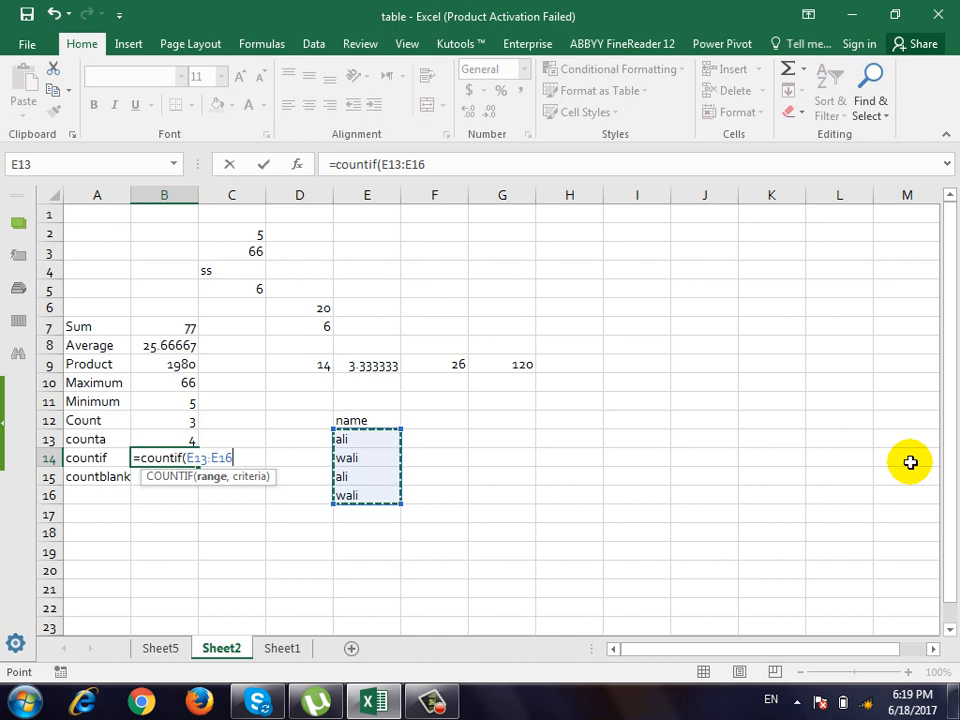
pyautogui.write(',"')
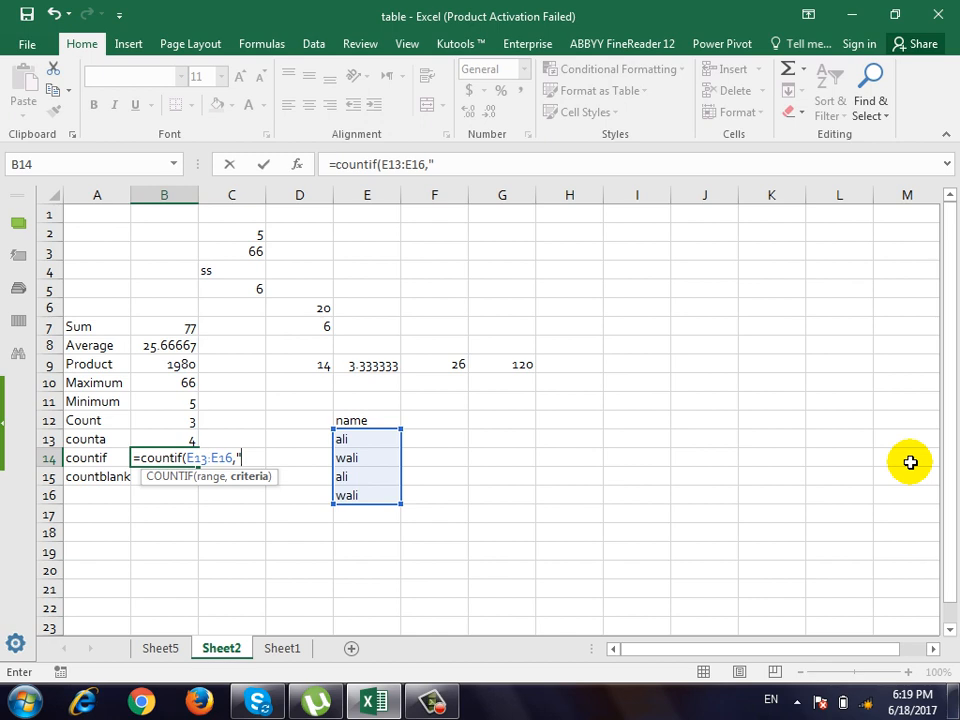
pyautogui.write('ali")')
pyautogui.press('Return')
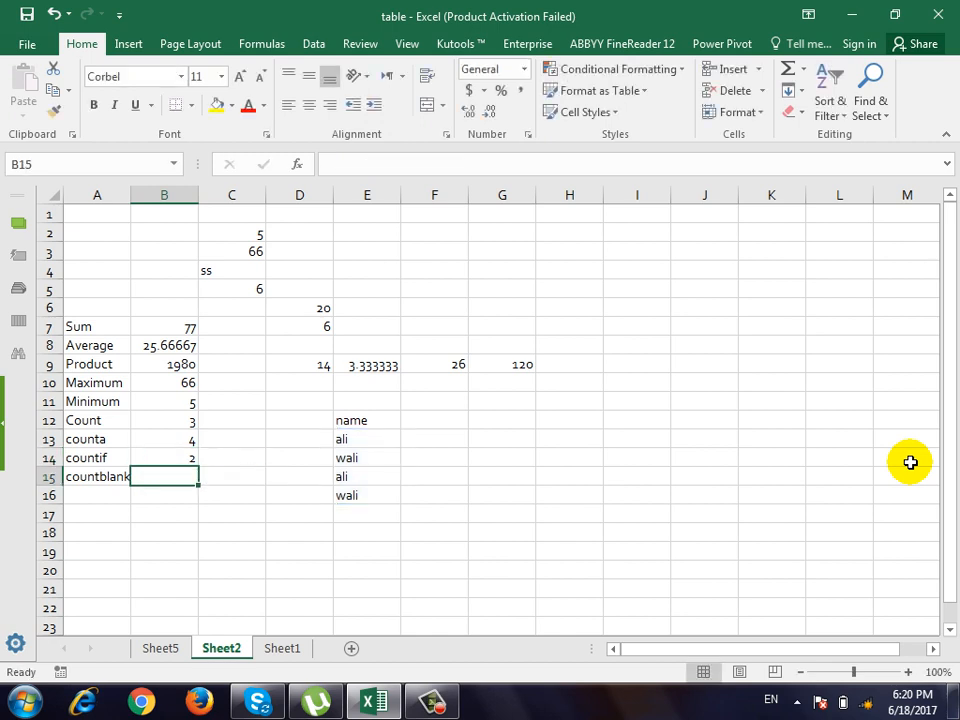
pyautogui.press('Left')
pyautogui.press('Up')
pyautogui.press('Right')
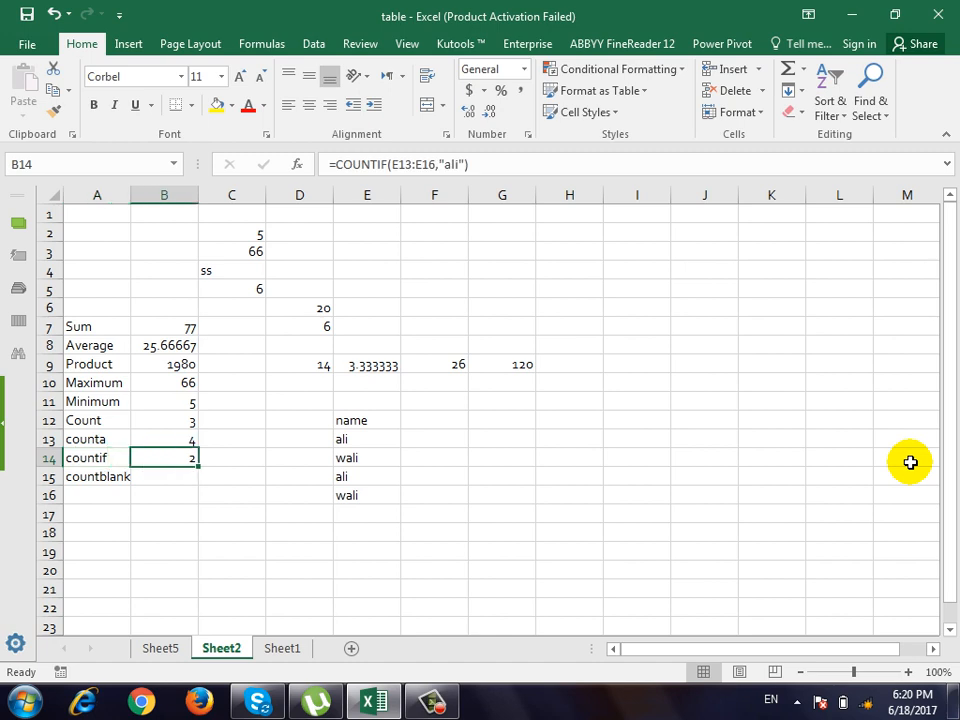
# Step: In B15, use COUNTBLANK to count the empty cells in C2:D9
pyautogui.press('Down')
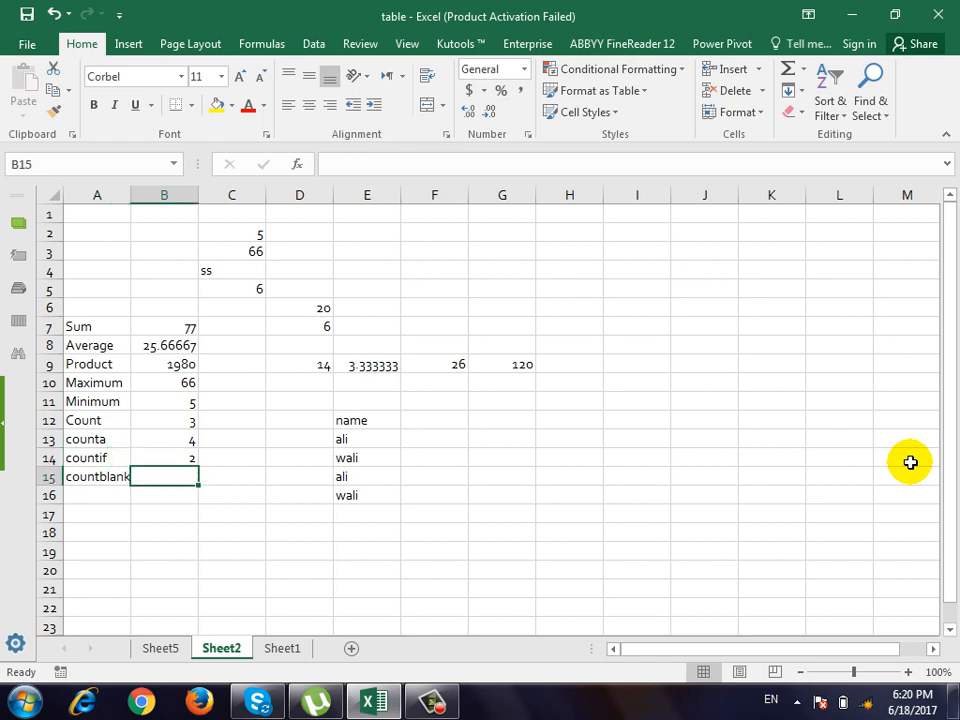
pyautogui.write('=')
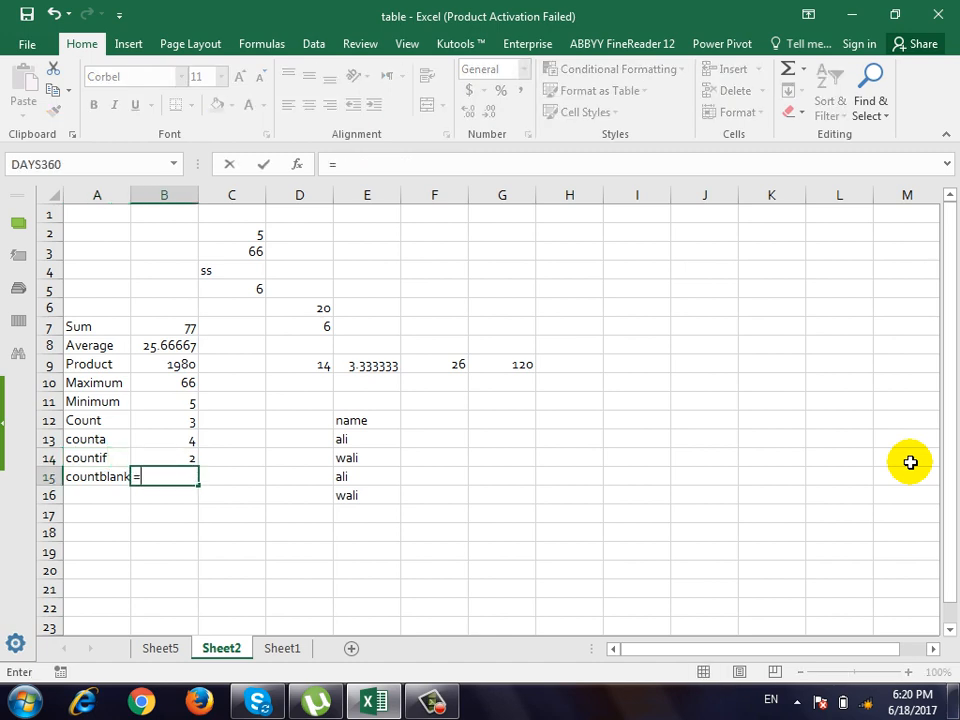
pyautogui.write('countbl')
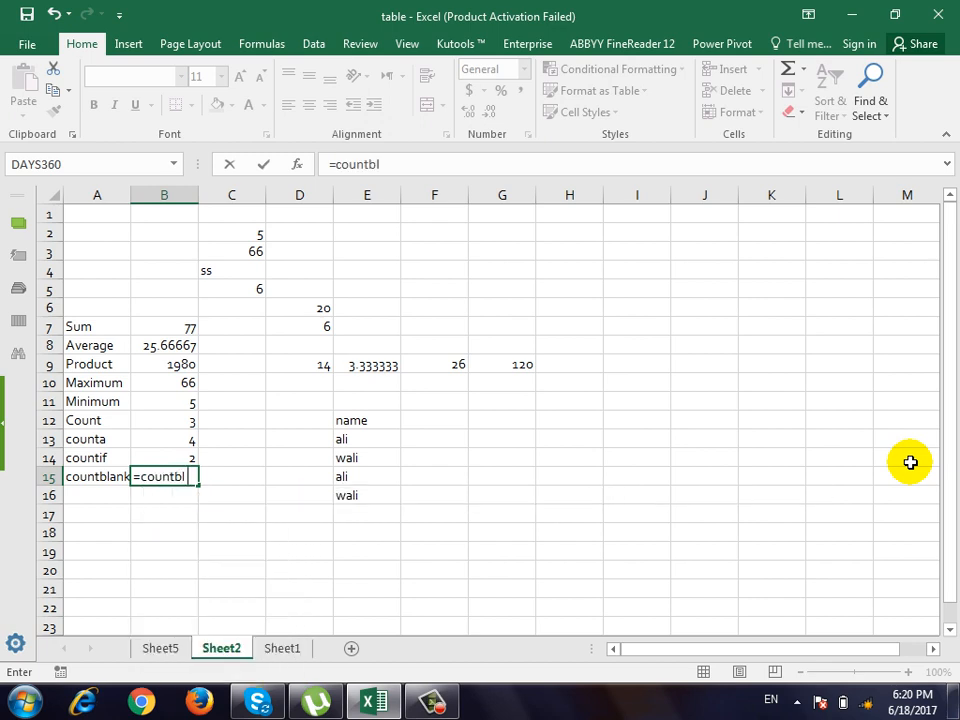
pyautogui.write('ank(')
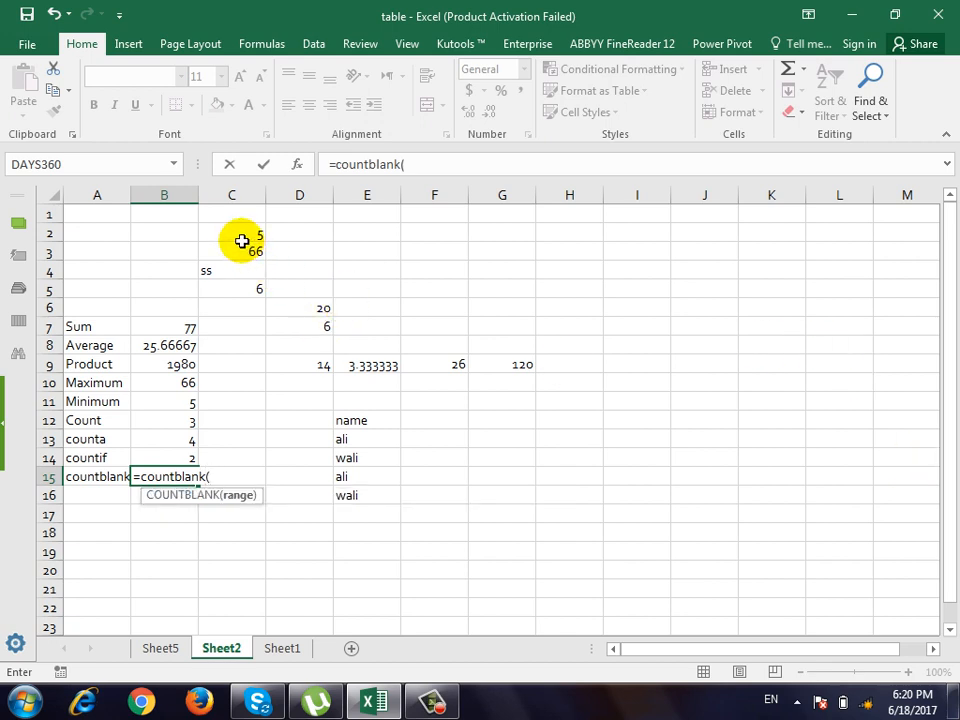
pyautogui.moveTo(242, 238); pyautogui.dragTo(318, 364)
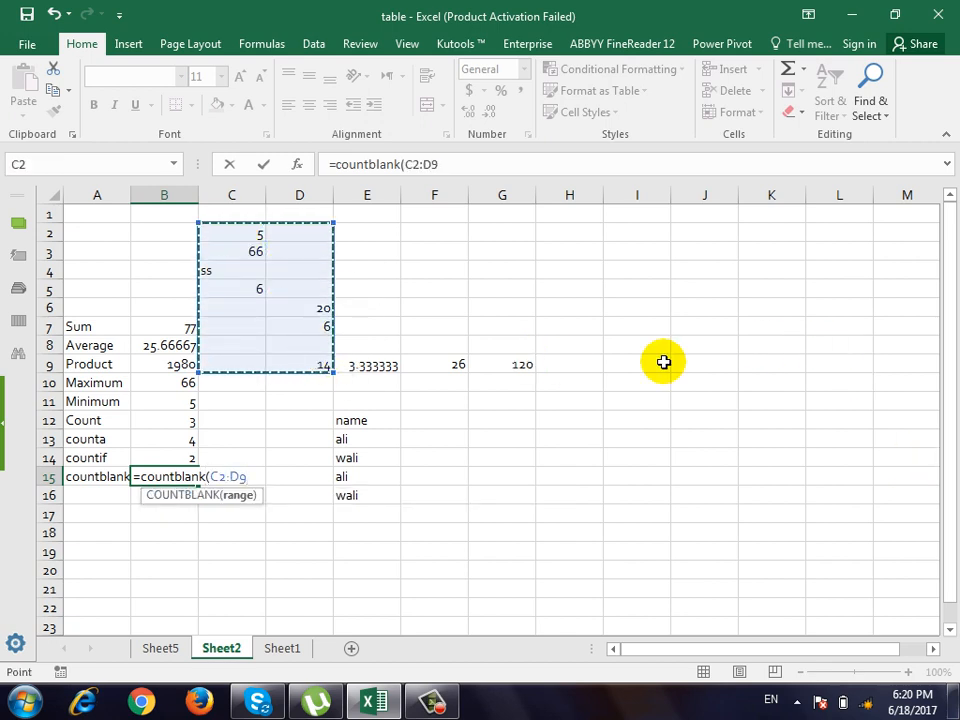
pyautogui.write(')')
pyautogui.press('Return')
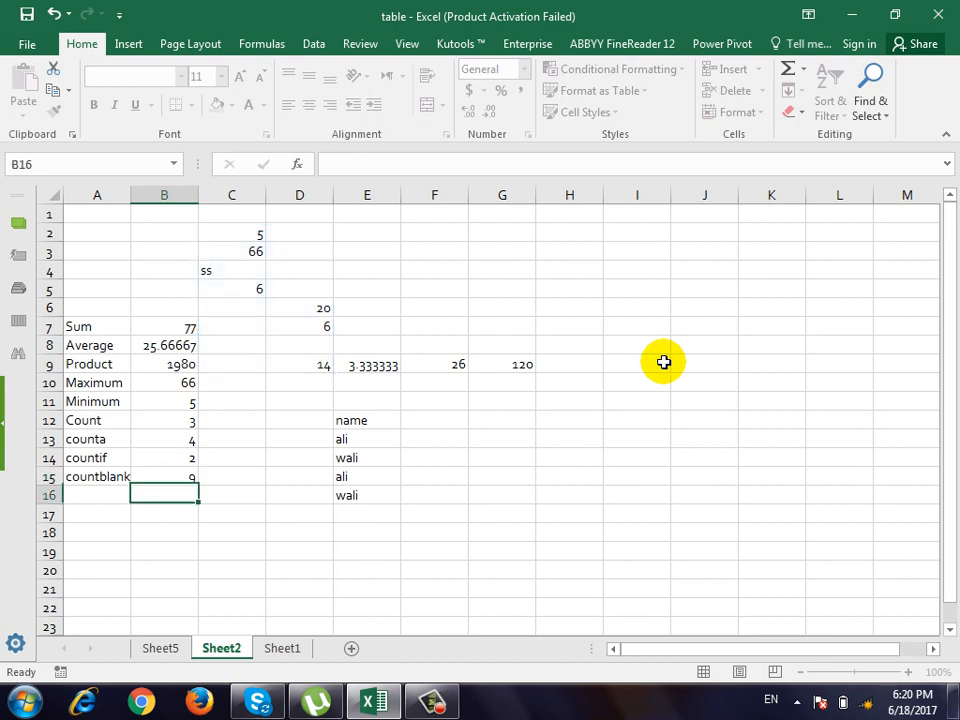
pyautogui.press('Up')
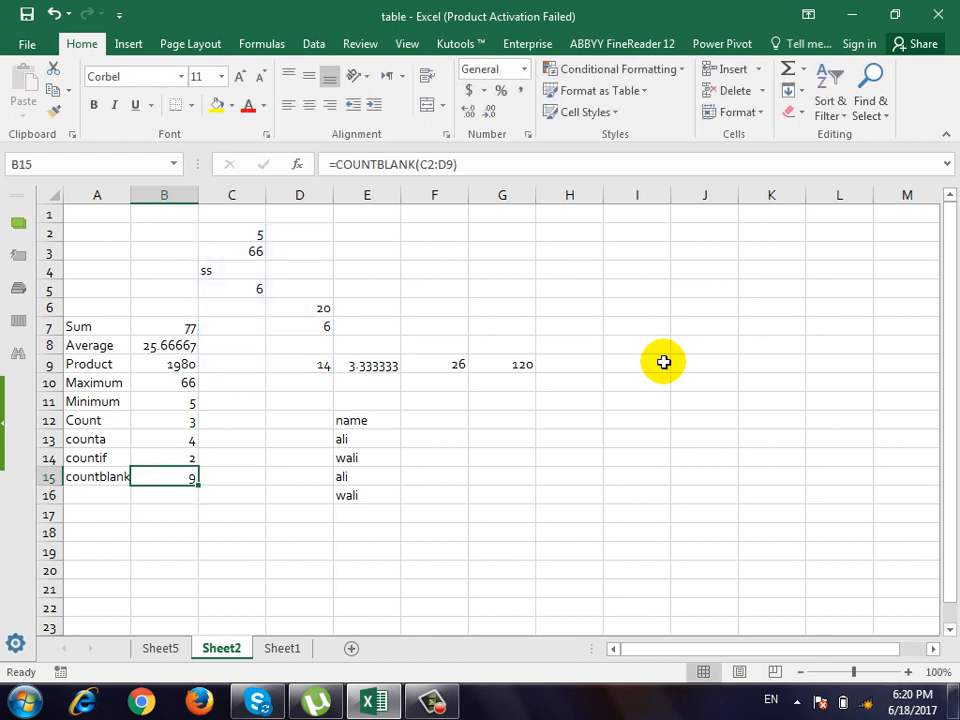
# Step: Enter the labels now, today, day, month and year in A16:A20, directly below the countblank label
pyautogui.press('Left')
pyautogui.press('Down')
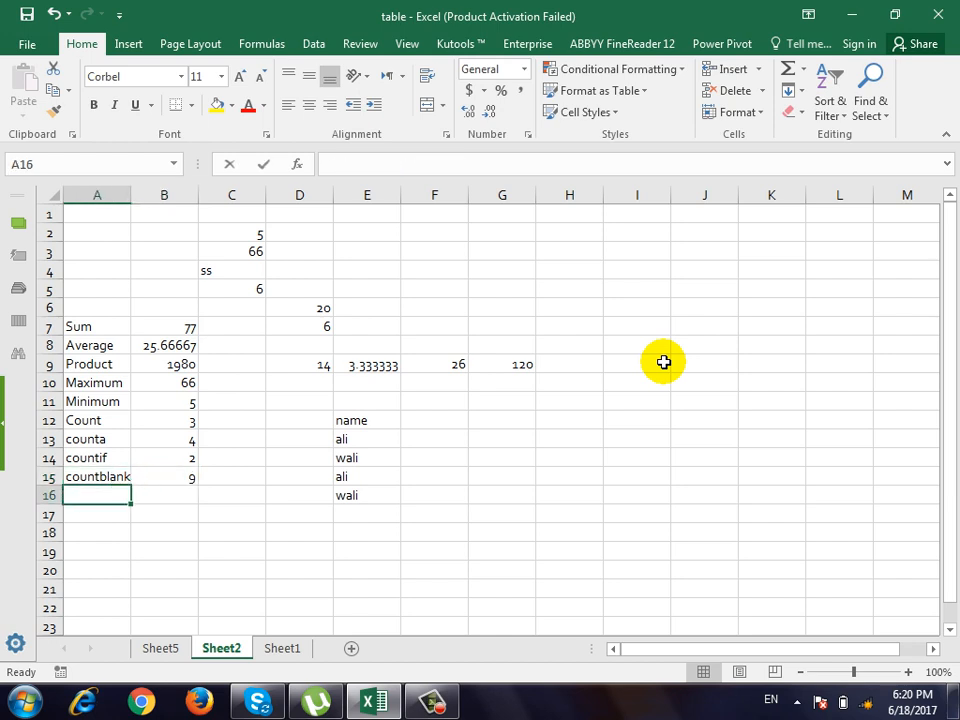
pyautogui.write('now')
pyautogui.press('Return')
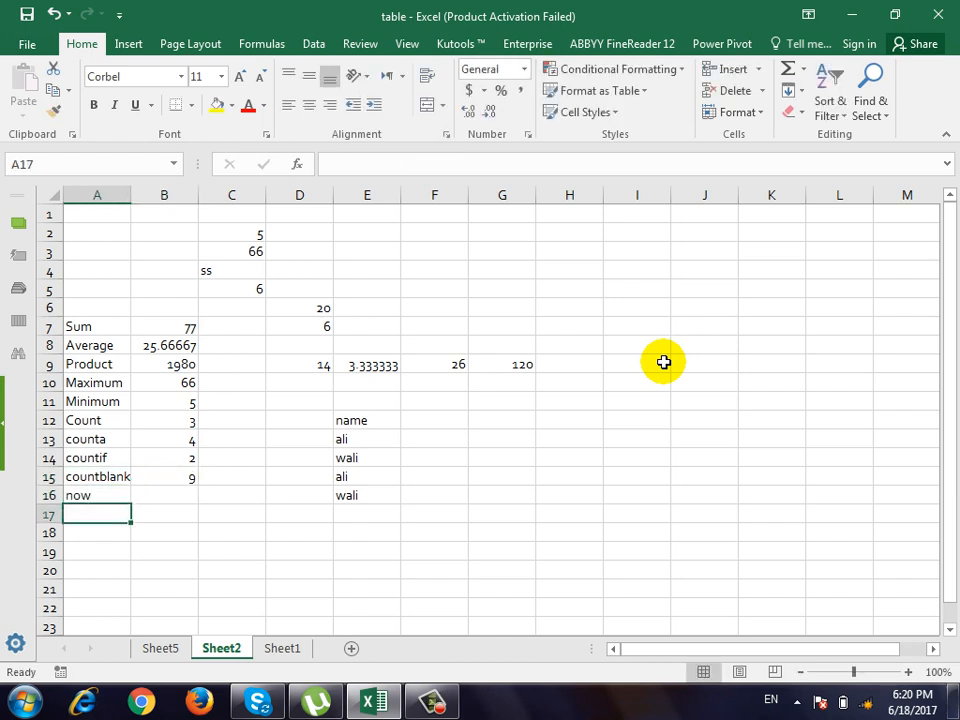
pyautogui.press('Right')
pyautogui.press('Up')
pyautogui.press('Down')
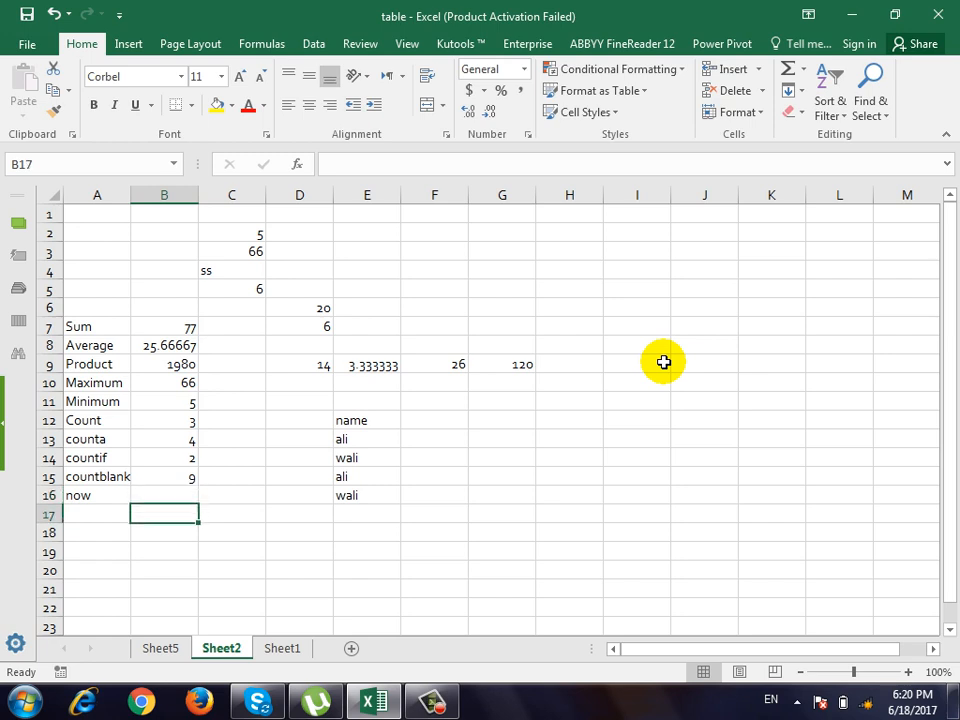
pyautogui.press('Left')
pyautogui.write('to')
pyautogui.press('BackSpace')
pyautogui.press('BackSpace')
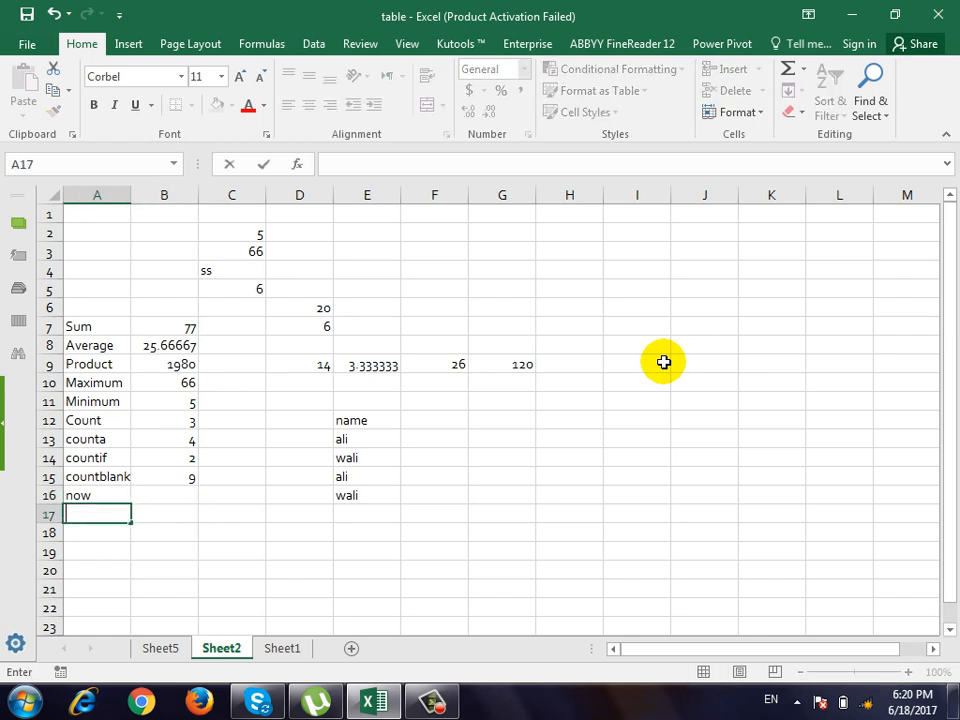
pyautogui.write('today')
pyautogui.press('Return')
pyautogui.write('day')
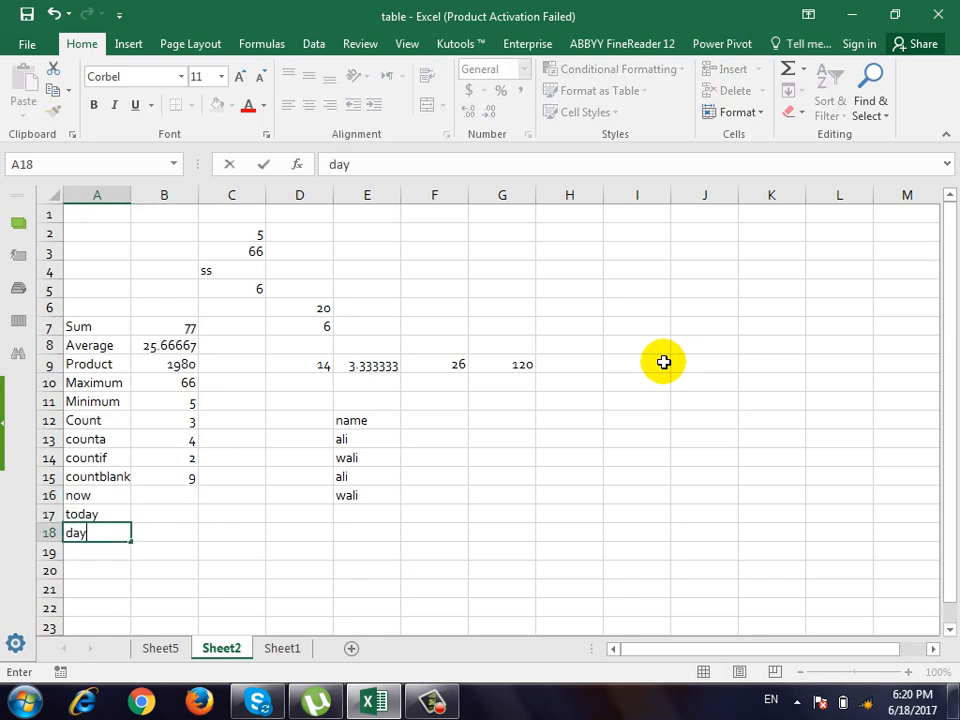
pyautogui.press('Return')
pyautogui.write('month')
pyautogui.press('Return')
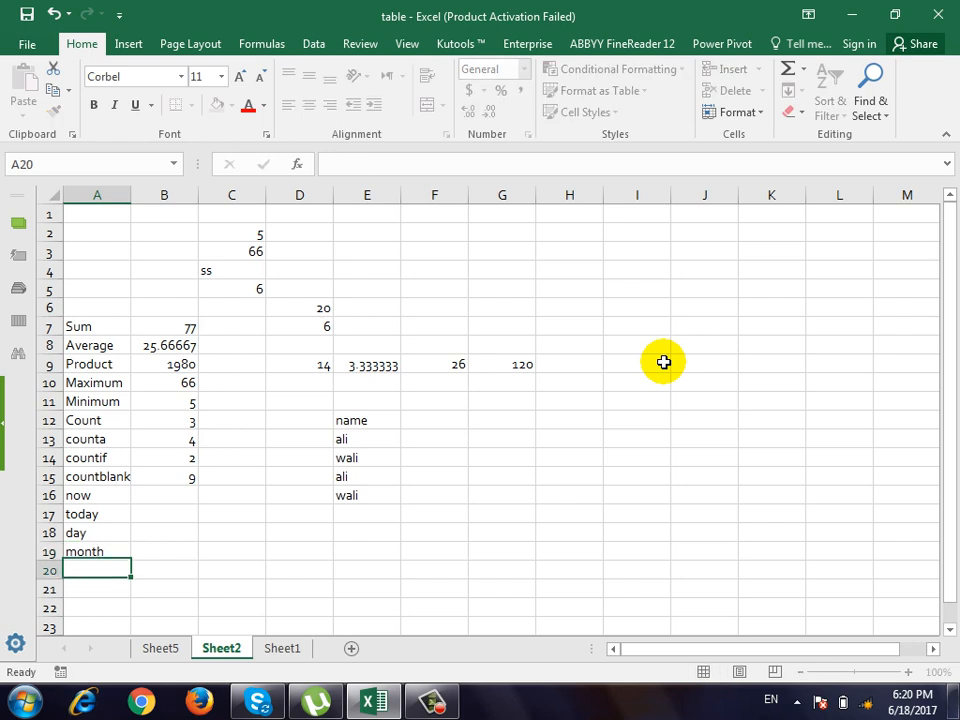
pyautogui.write('year')
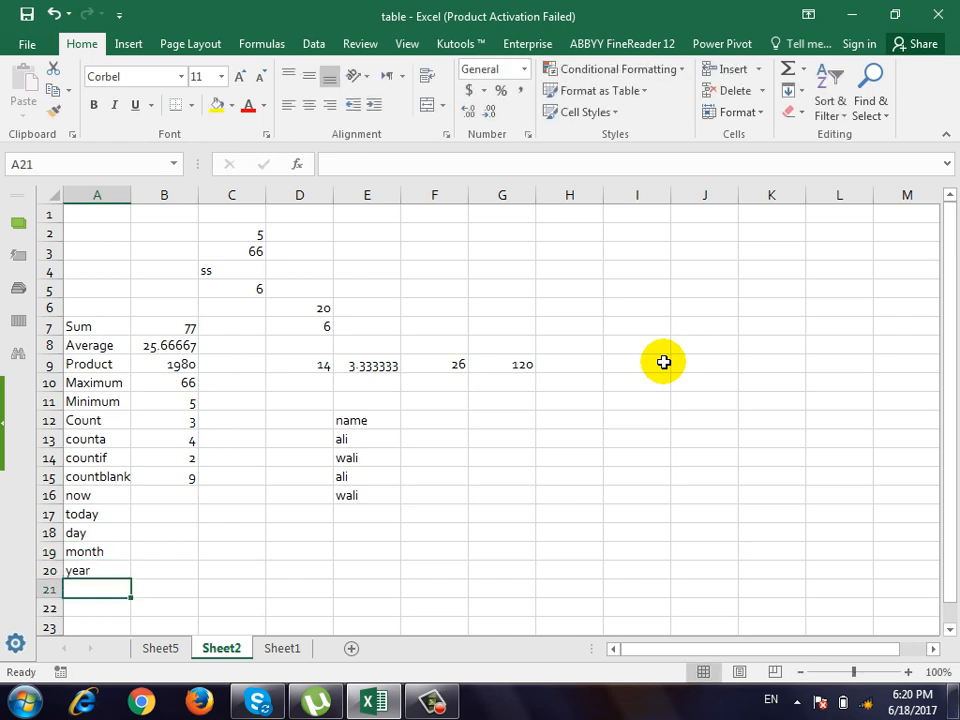
# Step: Enter the formula =NOW() in B16 beside the now label
pyautogui.press('Right')
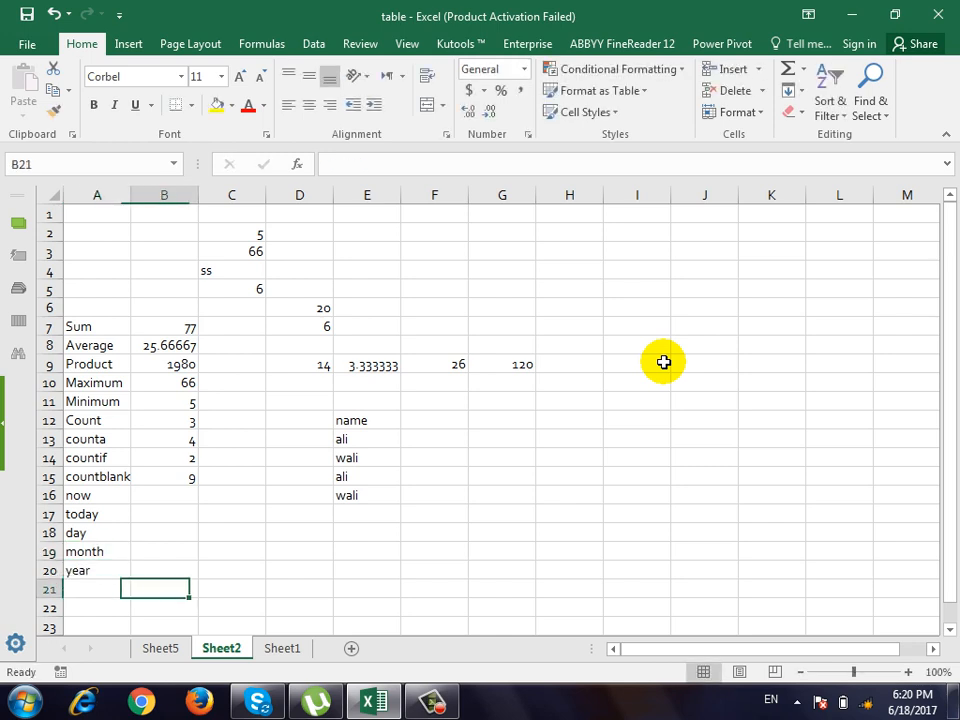
pyautogui.press('Up')
pyautogui.press('Up')
pyautogui.press('Up')
pyautogui.press('Up')
pyautogui.press('Up')
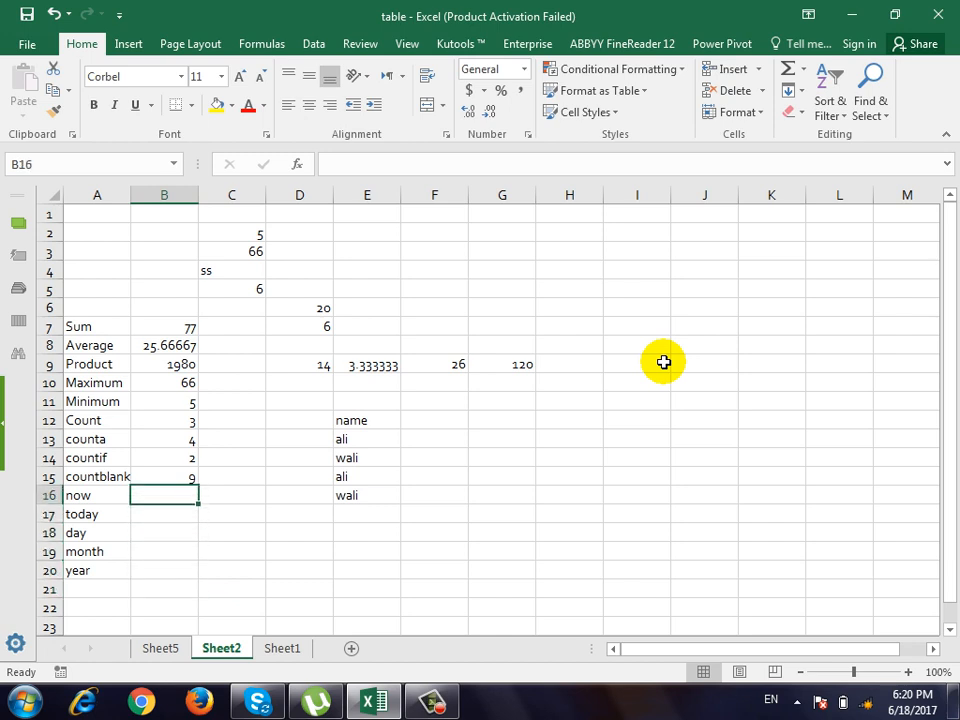
pyautogui.write('=now')
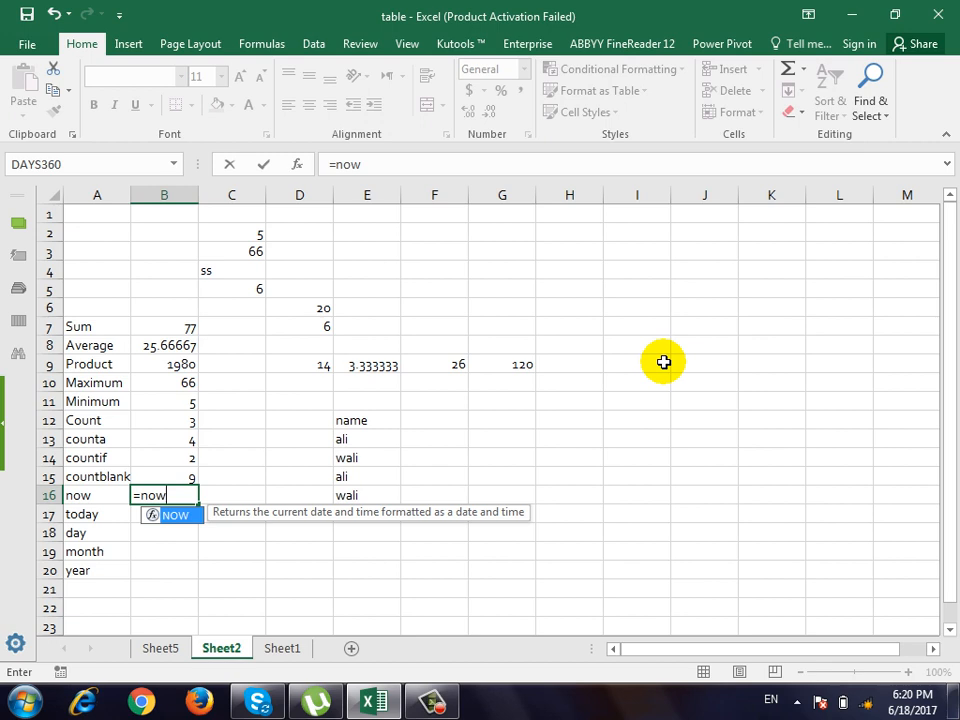
pyautogui.write('()')
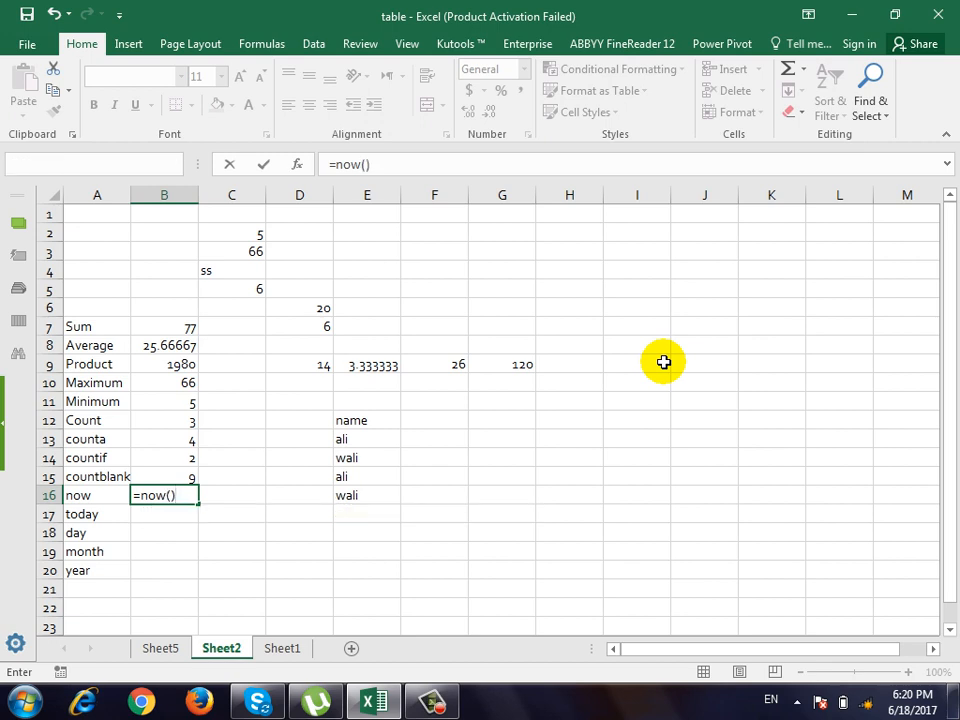
pyautogui.press('Return')
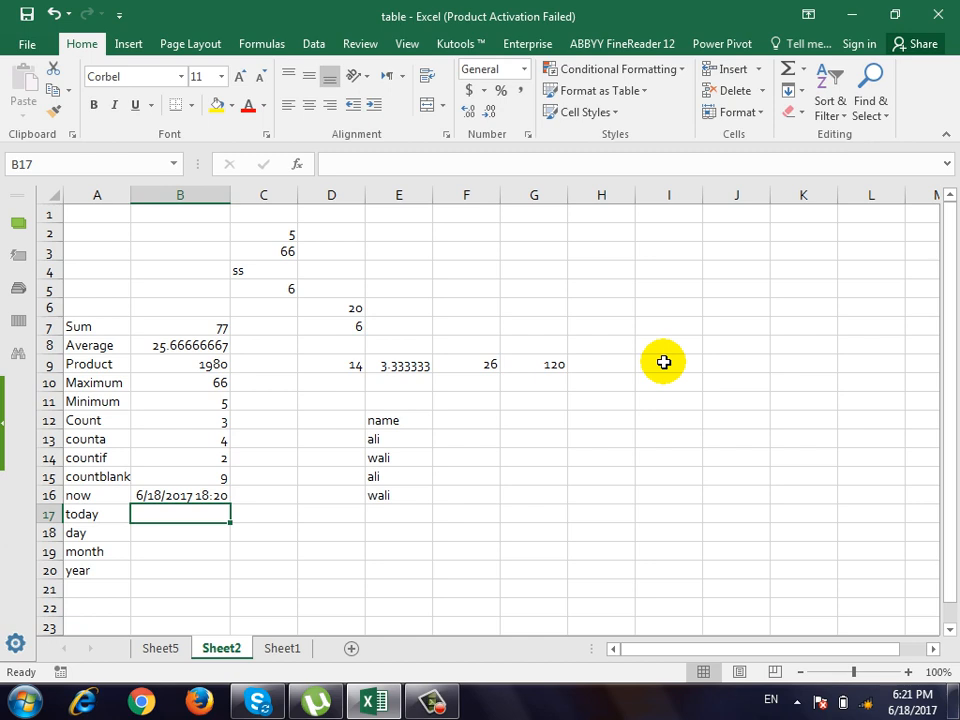
# Step: Try to enter the nested formula =TODAY(NOW()) in B17 beside the today label
pyautogui.write('=today')
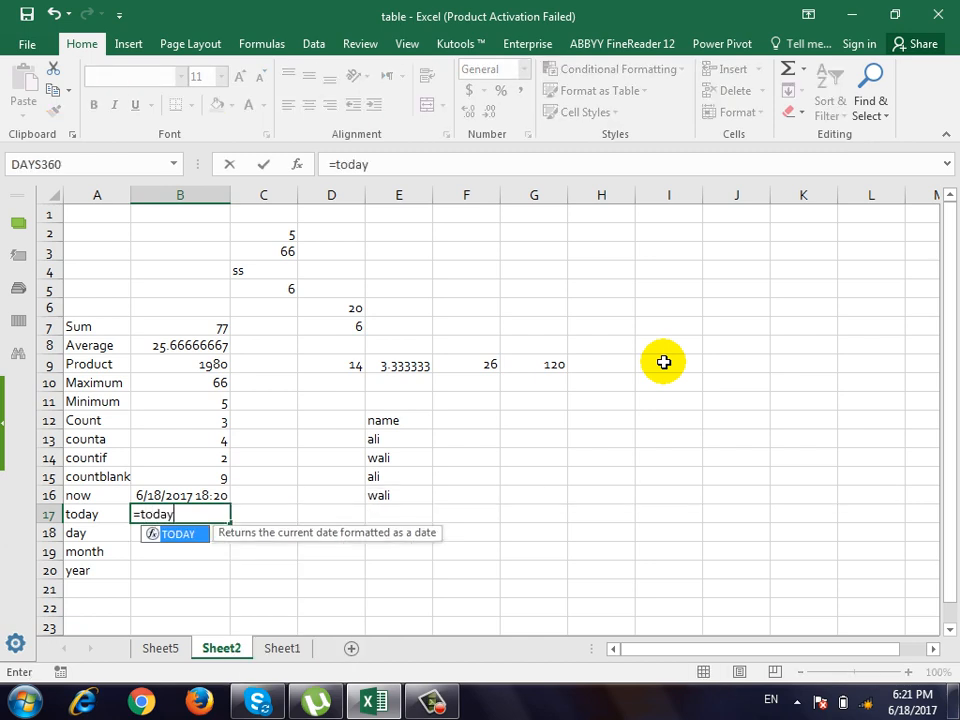
pyautogui.write('(')
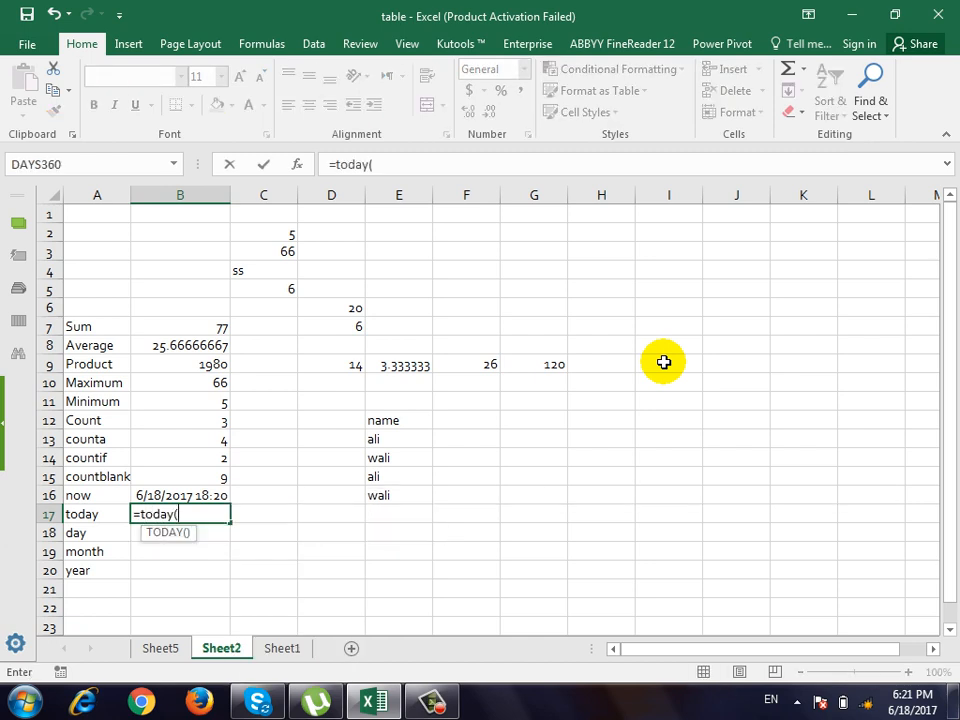
pyautogui.write('now)')
pyautogui.press('BackSpace')
pyautogui.write('(')
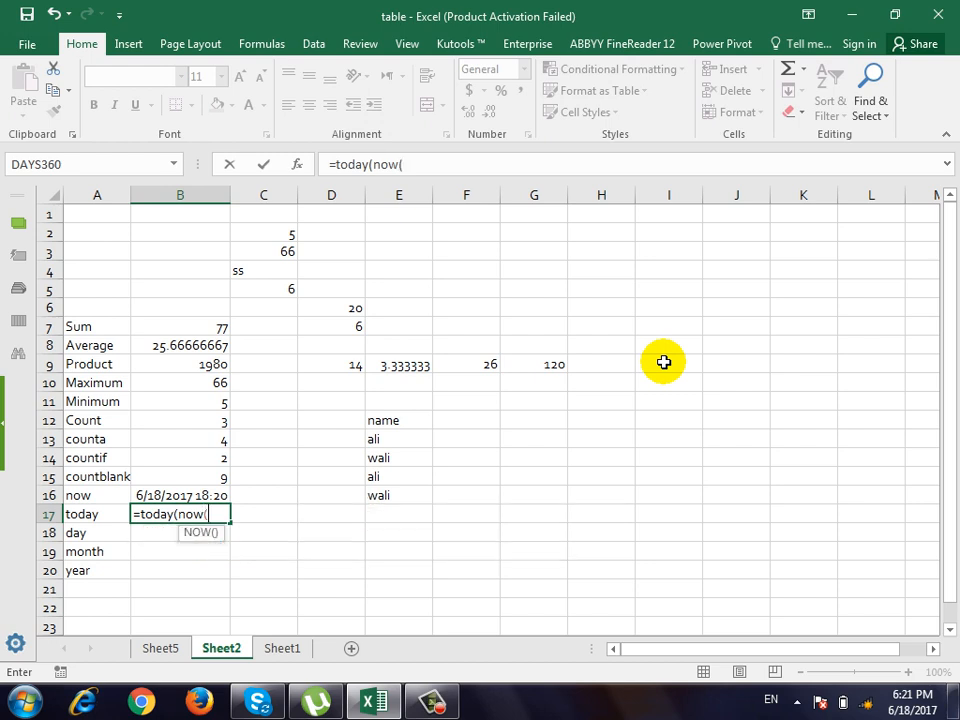
pyautogui.write('))')
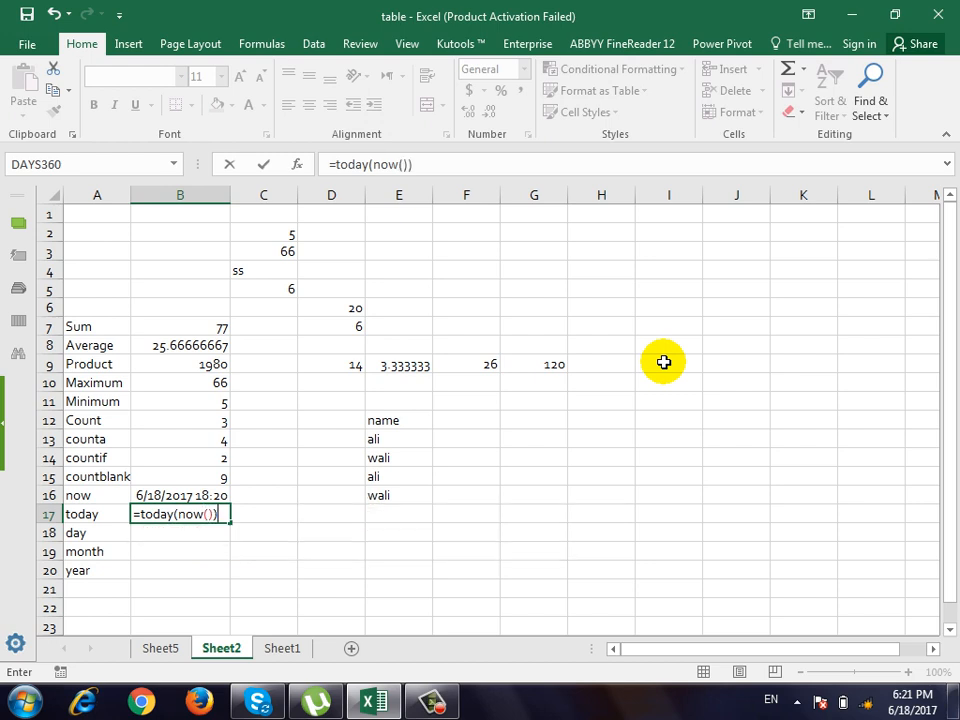
pyautogui.press('Return')
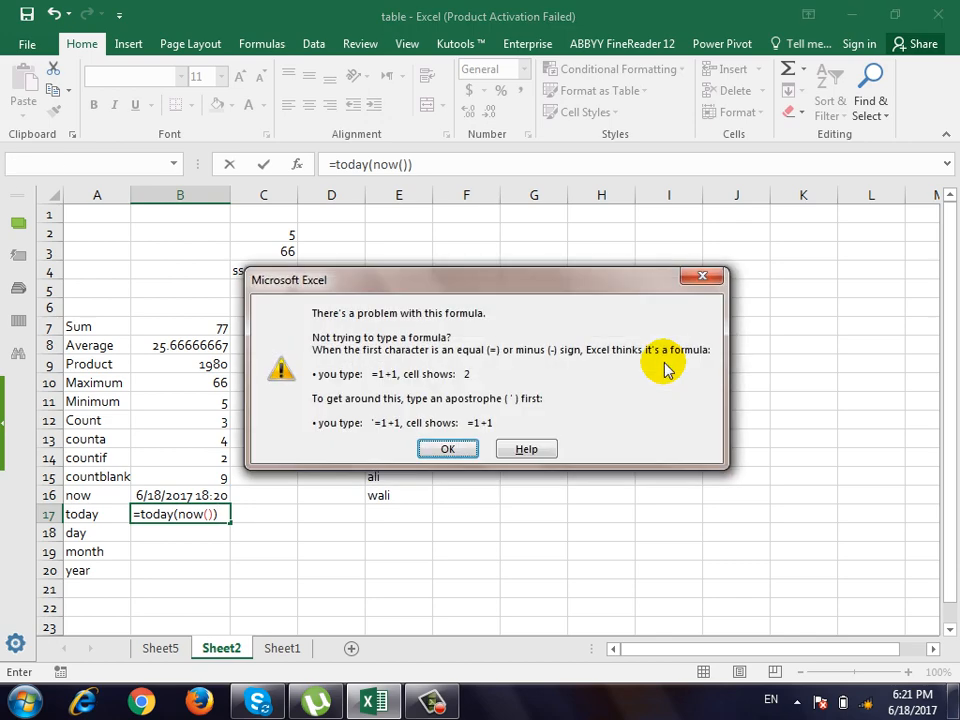
pyautogui.press('Return')
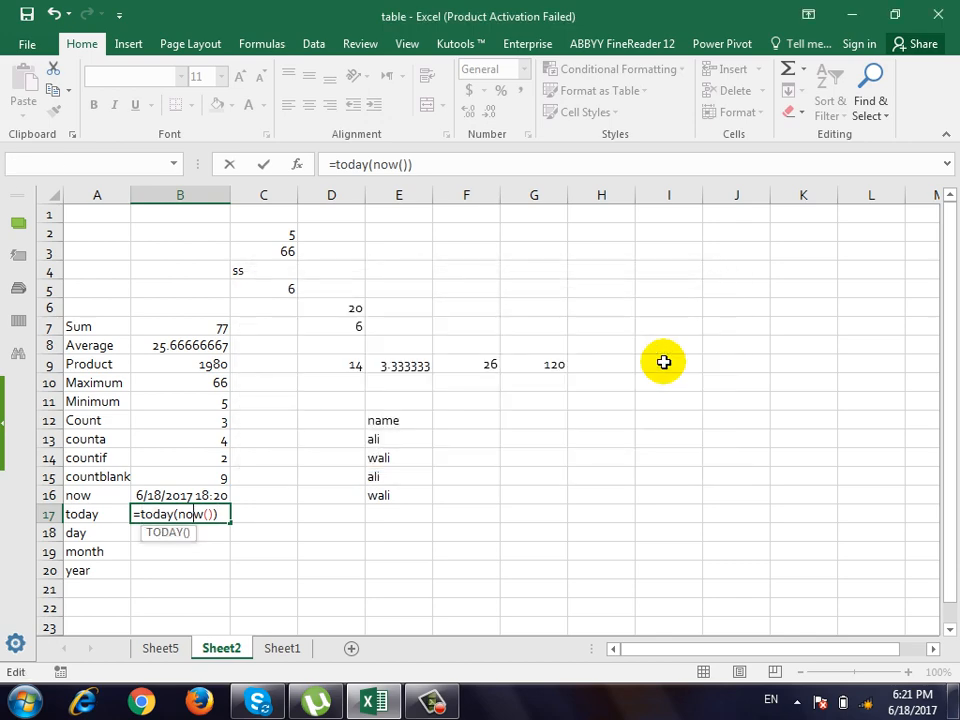
# Step: Remove the nested NOW call from the formula in B17 and enter it as =TODAY()
pyautogui.press('BackSpace')
pyautogui.press('BackSpace')
pyautogui.press('BackSpace')
pyautogui.press('BackSpace')
pyautogui.press('BackSpace')
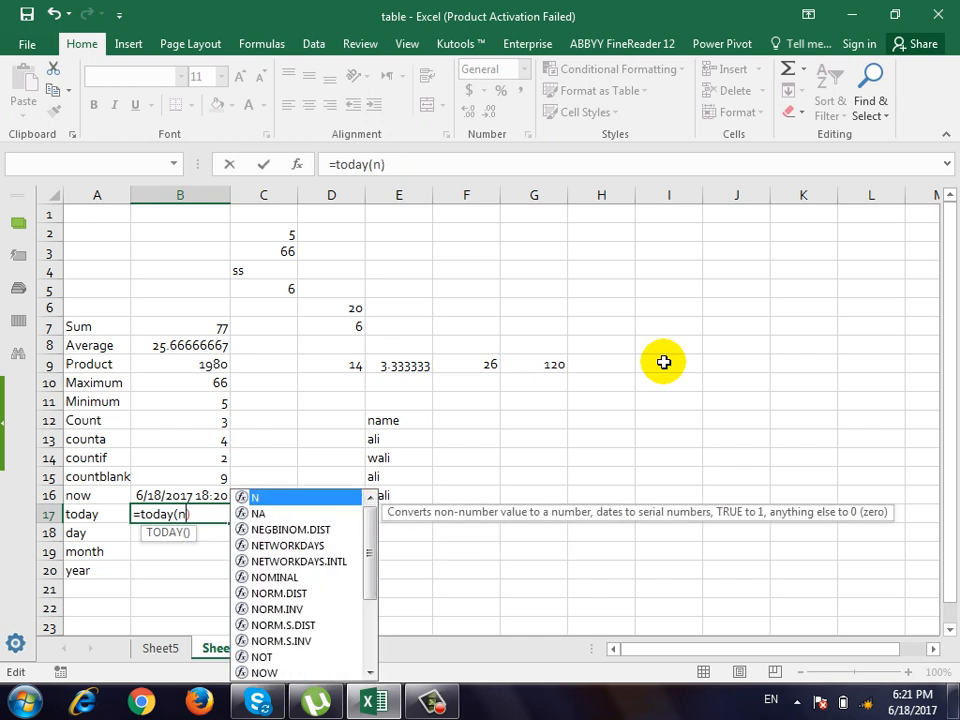
pyautogui.press('Return')
pyautogui.press('Up')
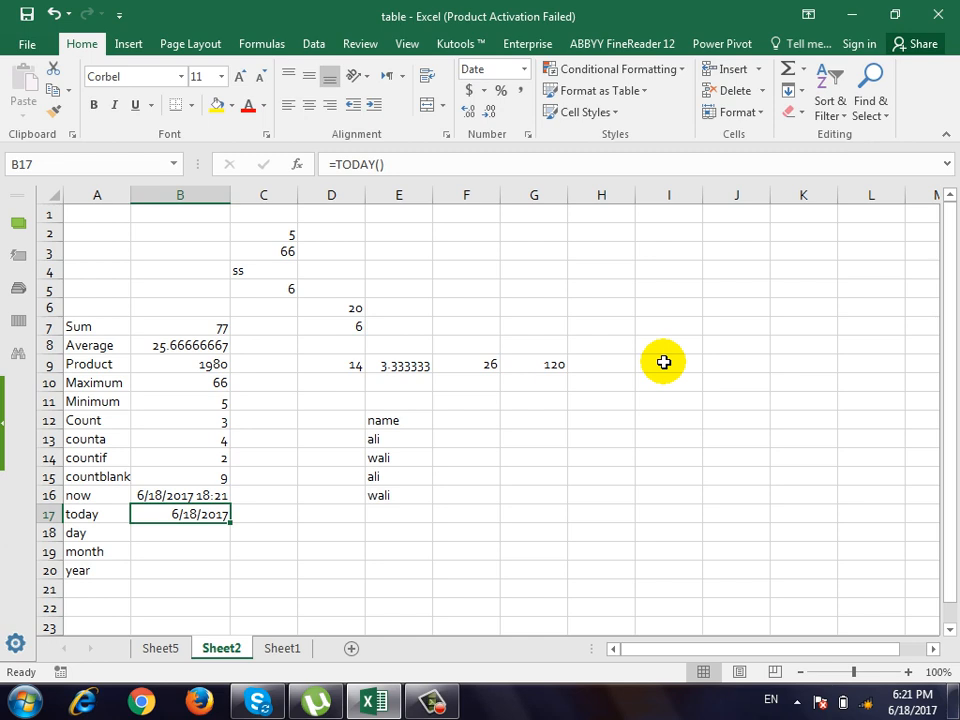
# Step: Enter the formula =DAY(NOW()) in B18 beside the day label
pyautogui.press('Down')
pyautogui.write('=')
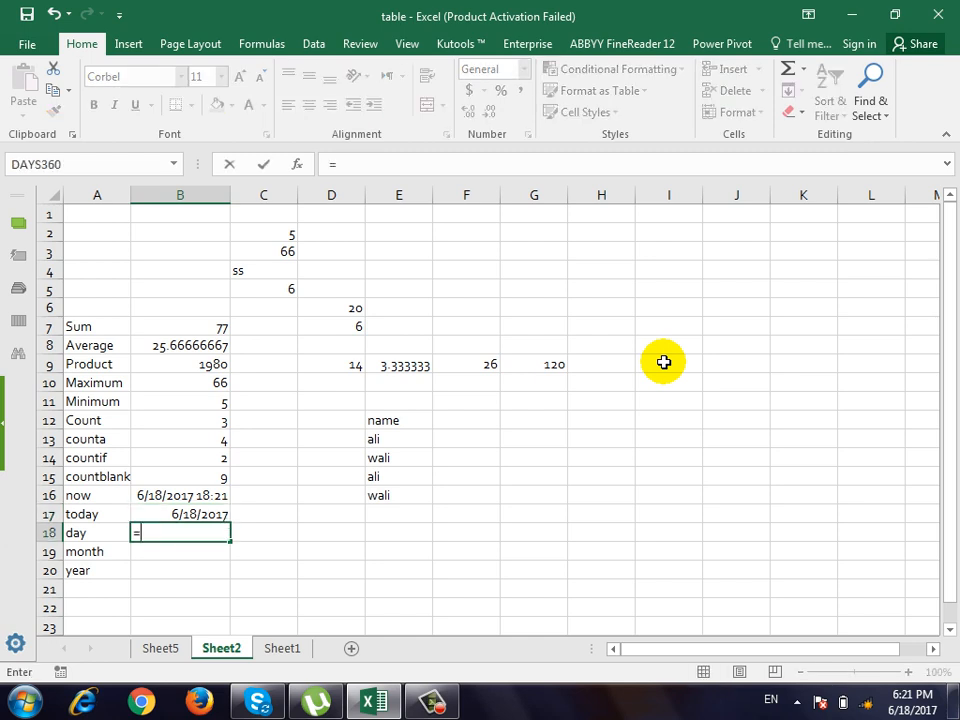
pyautogui.write('day(now())')
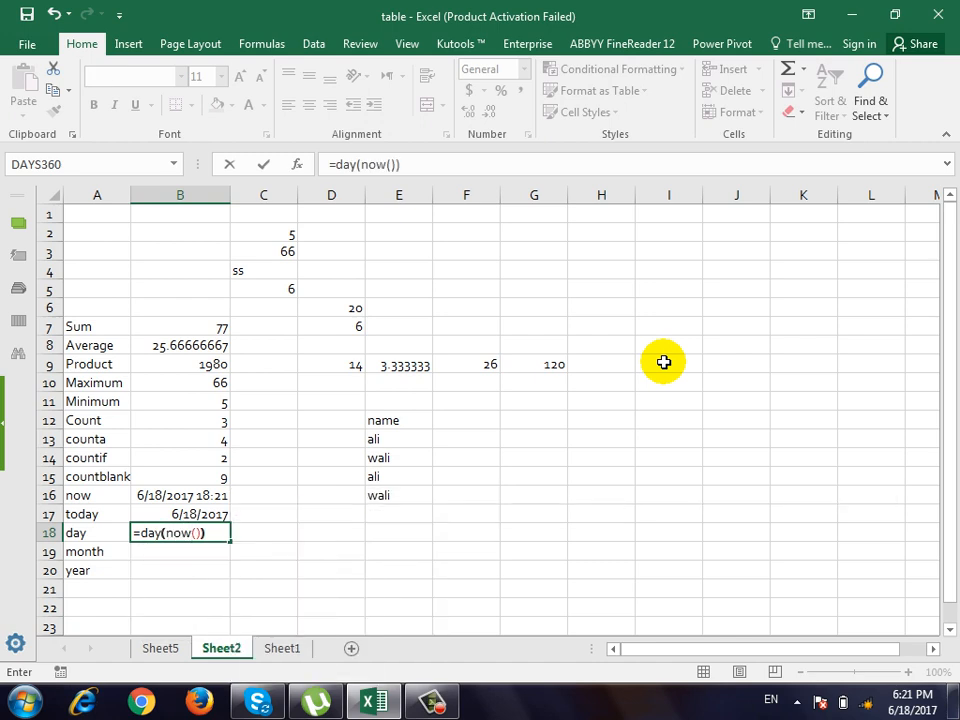
pyautogui.press('Return')
pyautogui.press('Up')
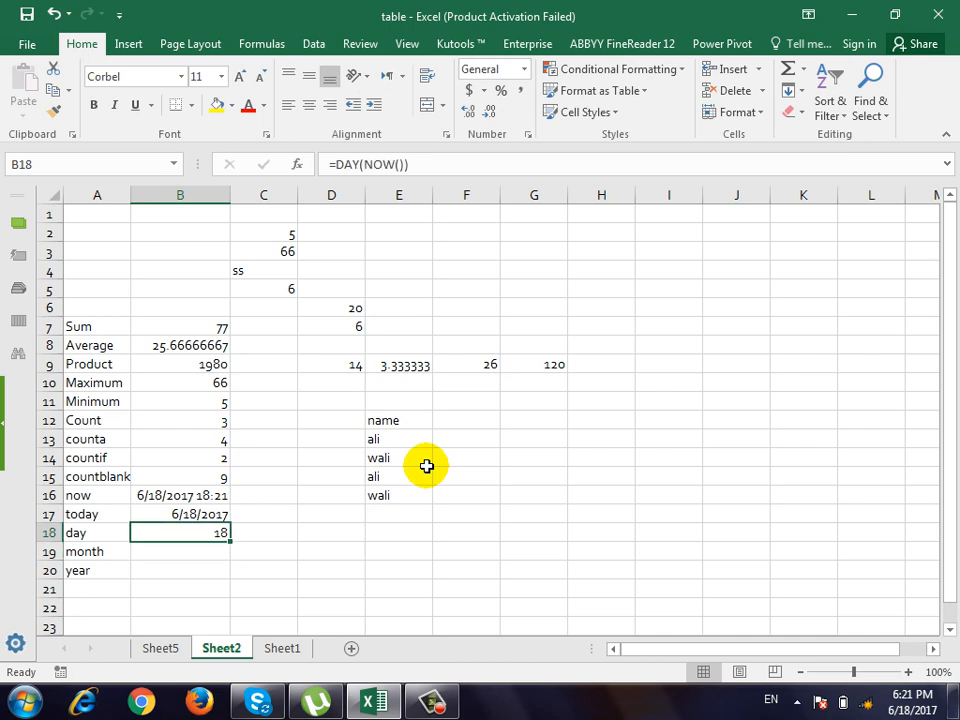
# Step: Enter the formula =MONTH(NOW()) in B19 beside the month label
pyautogui.press('Down')
pyautogui.write('=')
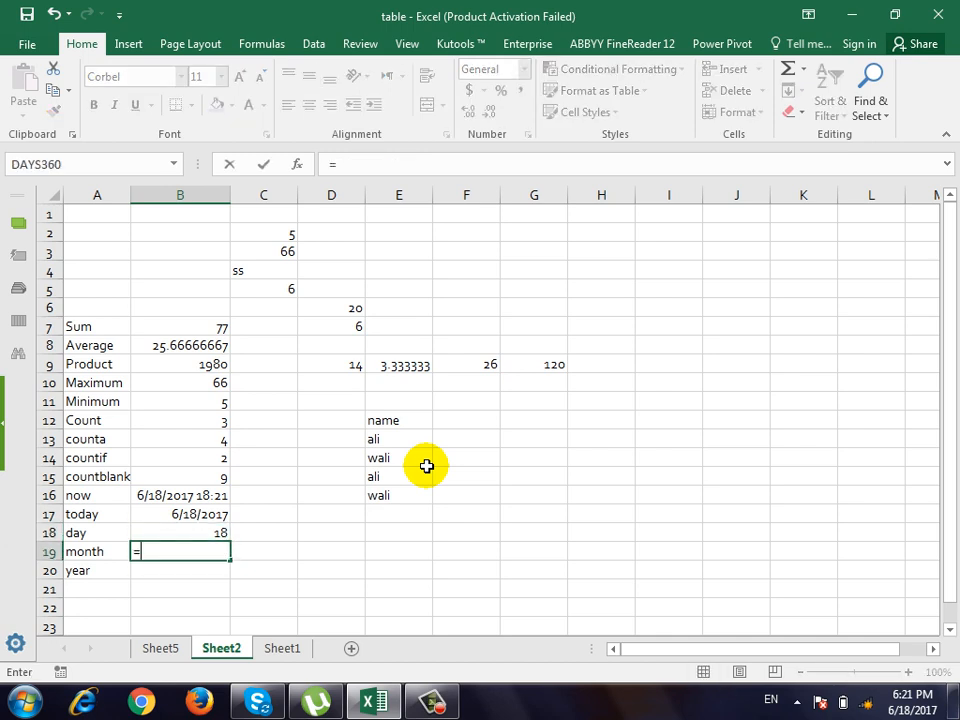
pyautogui.write('month(')
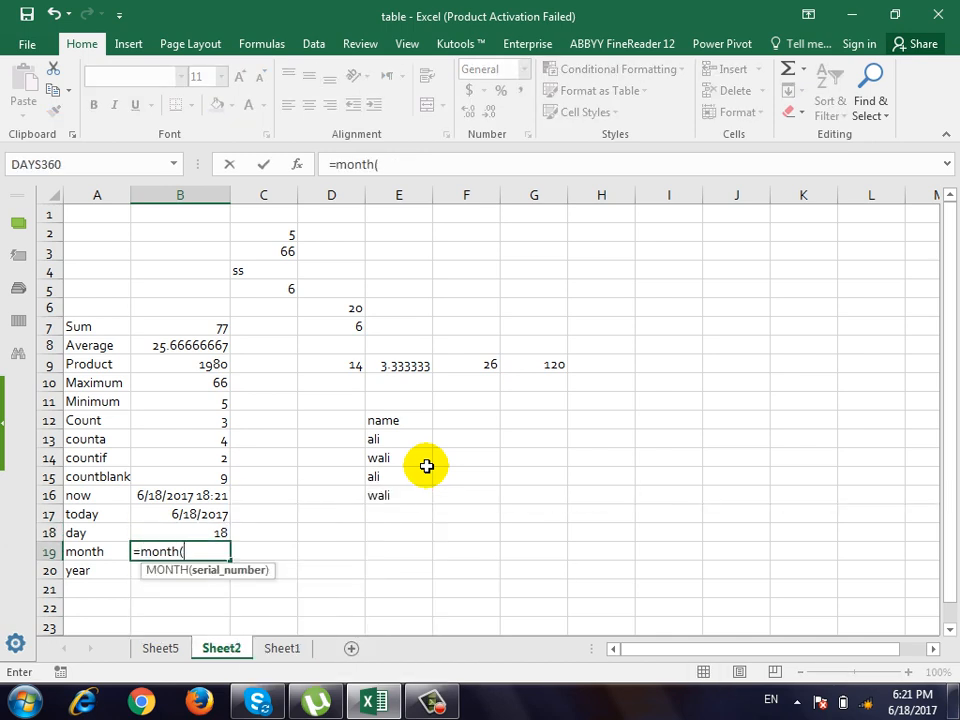
pyautogui.write('now())')
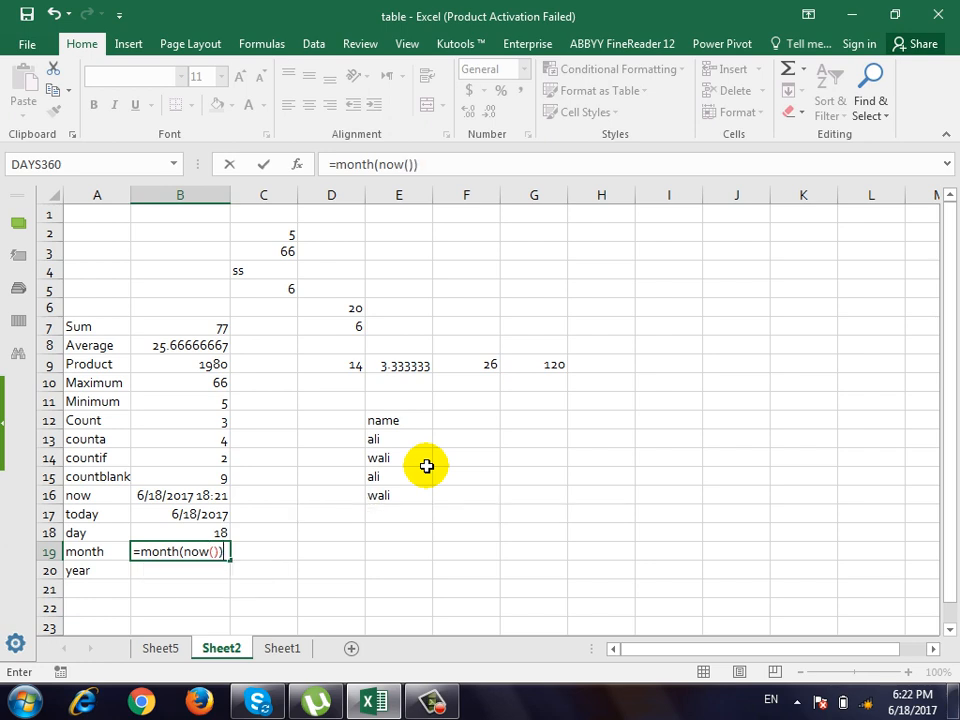
pyautogui.press('Return')
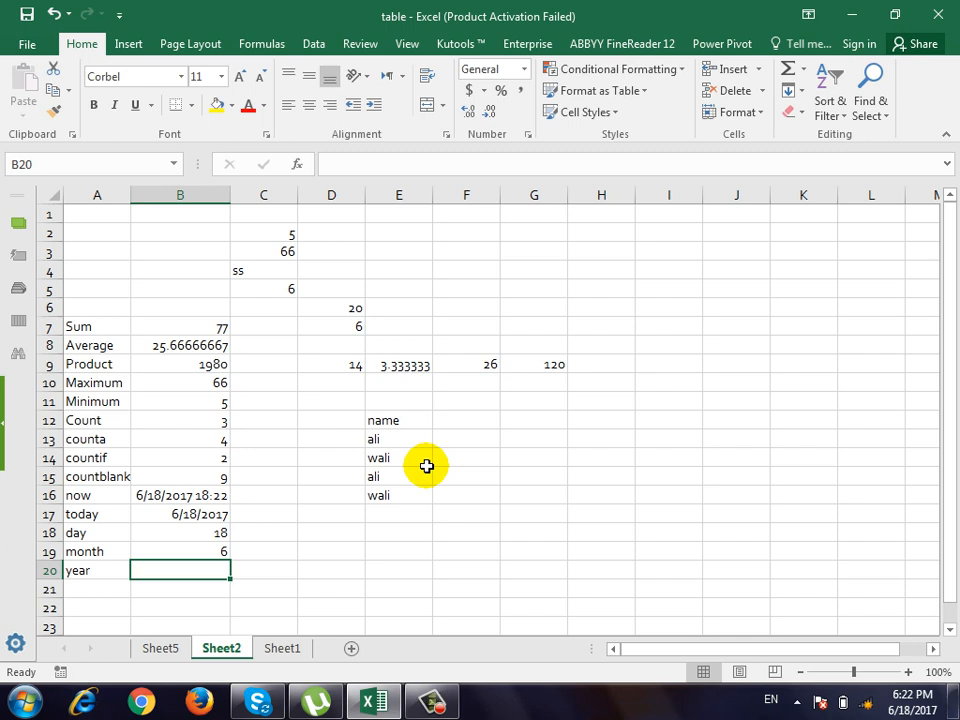
# Step: Enter the formula =YEAR(NOW()) in B20 beside the year label
pyautogui.write('=year(now')
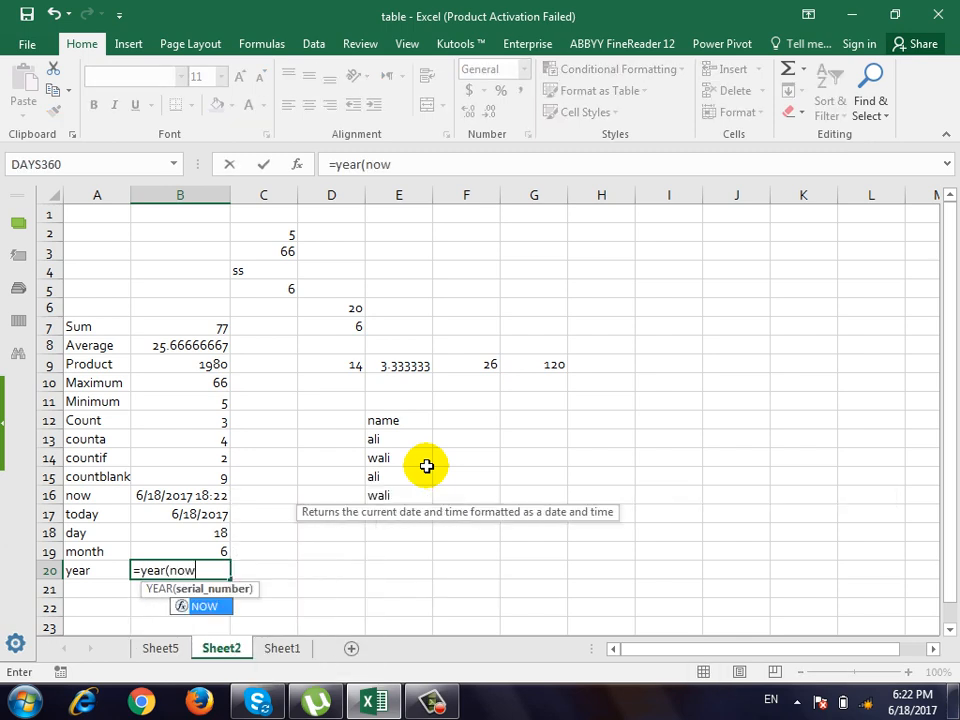
pyautogui.write('())')
pyautogui.press('Return')
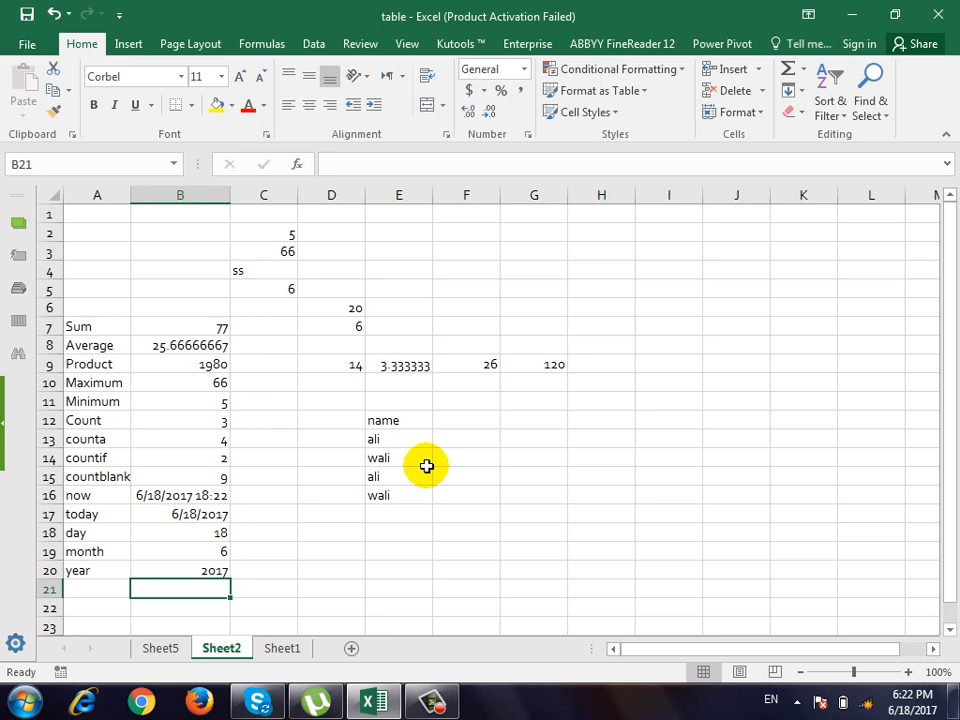
pyautogui.click(437, 702)
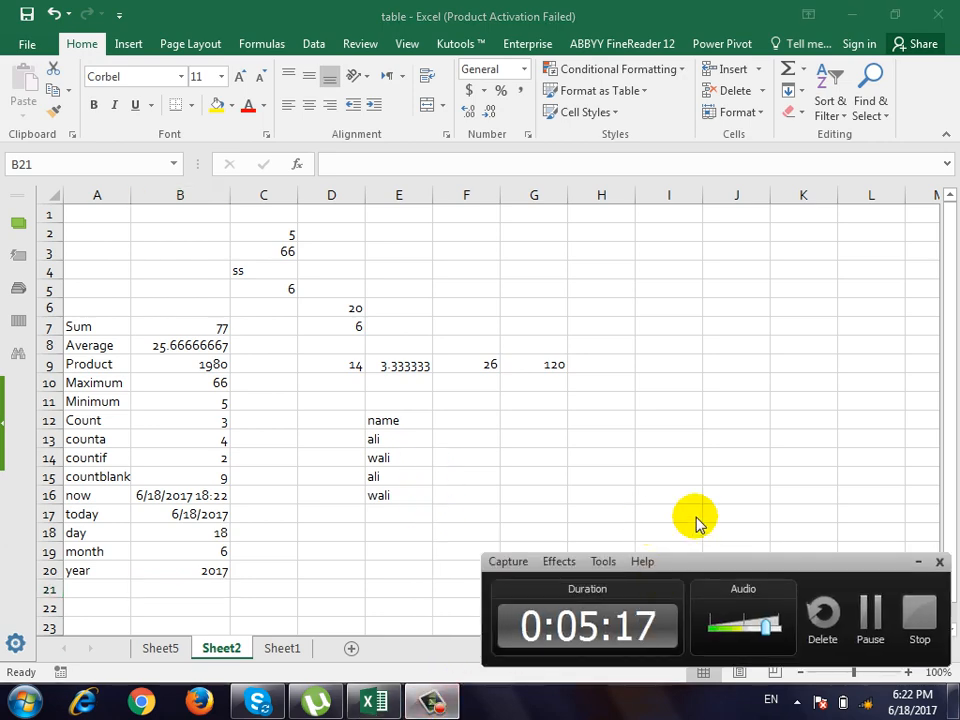